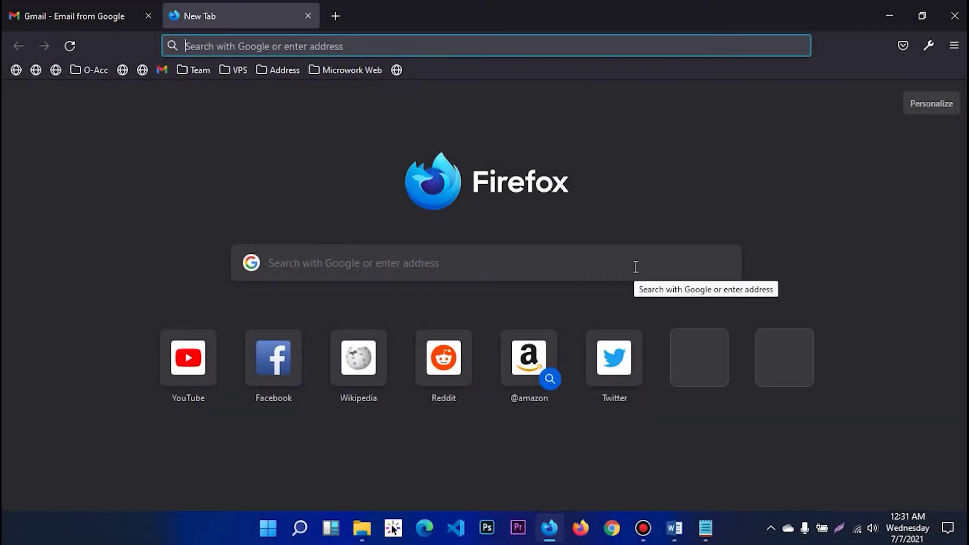
Step: Search Google for gmail, close the old tab, and open the Gmail - Google result
left_click(367, 268)
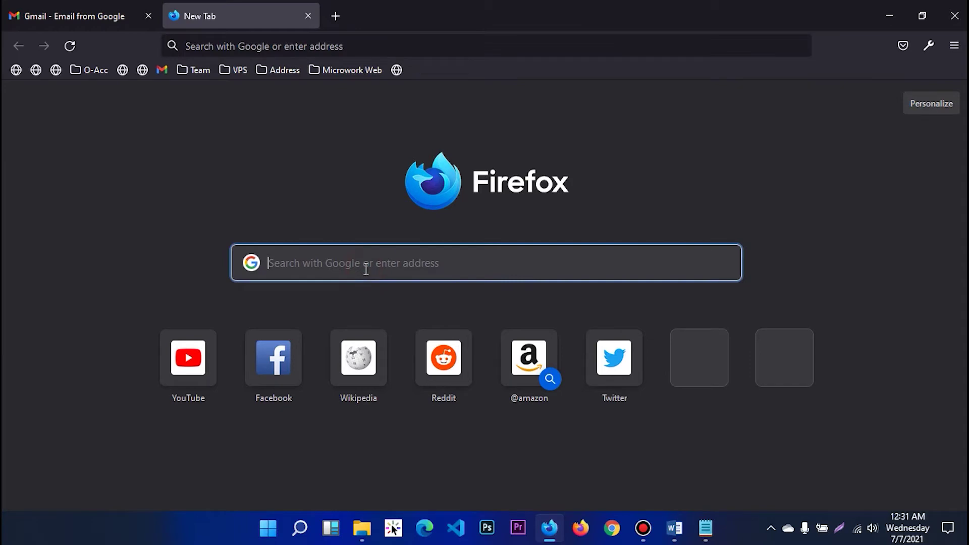
type("gmail")
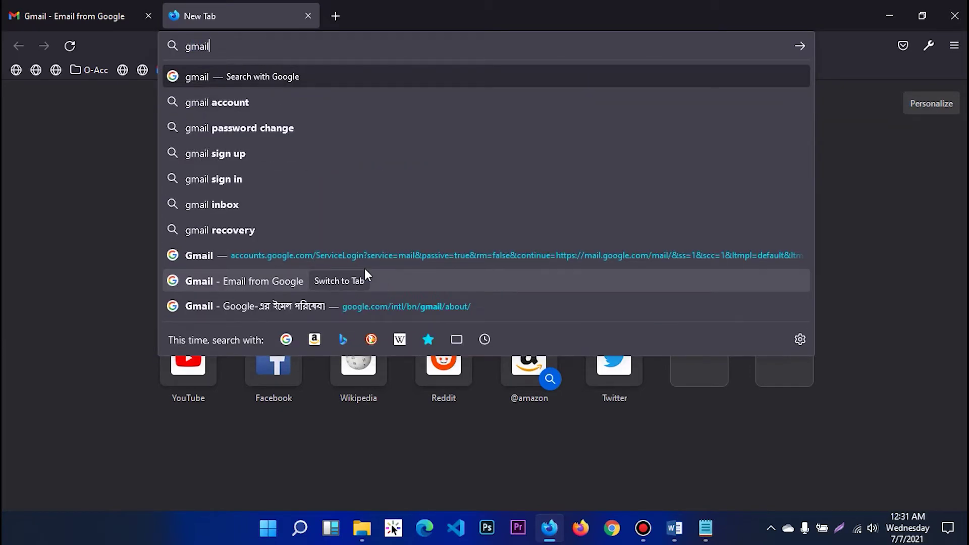
key("Return")
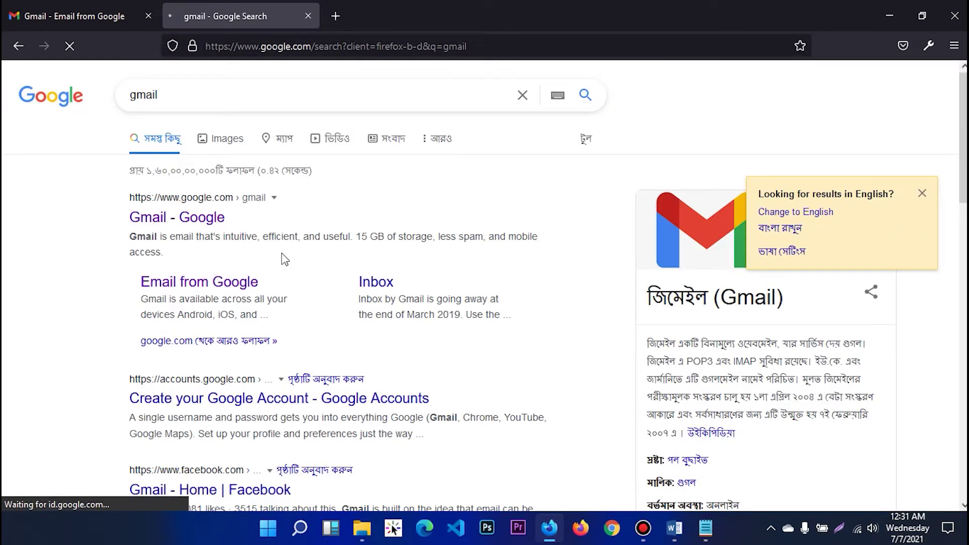
left_click(150, 14)
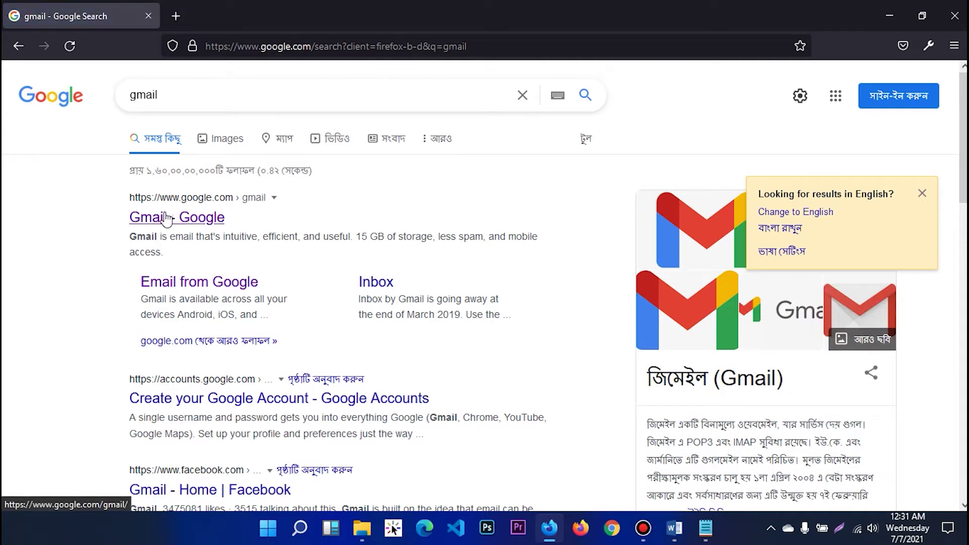
left_click(202, 217)
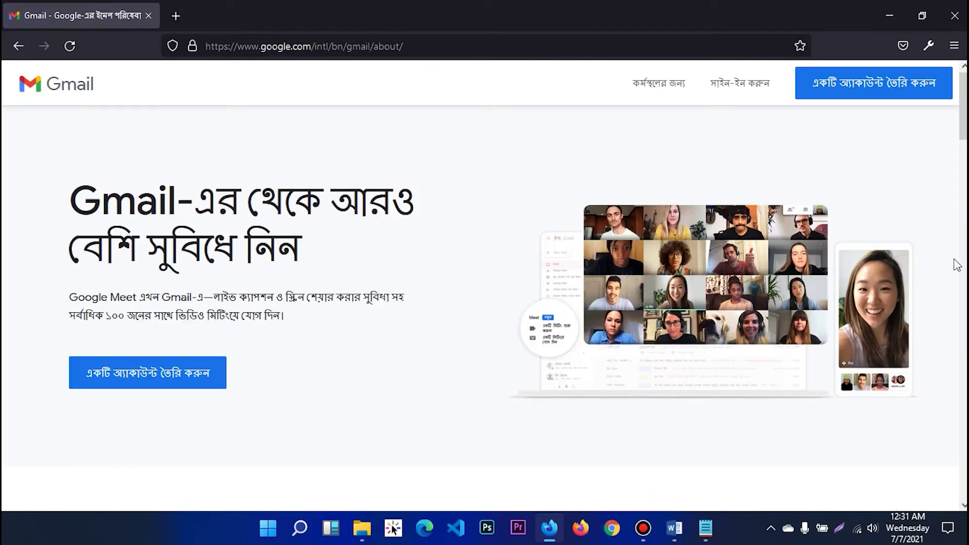
Step: Switch the Gmail page's footer language from Bangla to English
left_click_drag(960, 119, 917, 498)
left_click(937, 463)
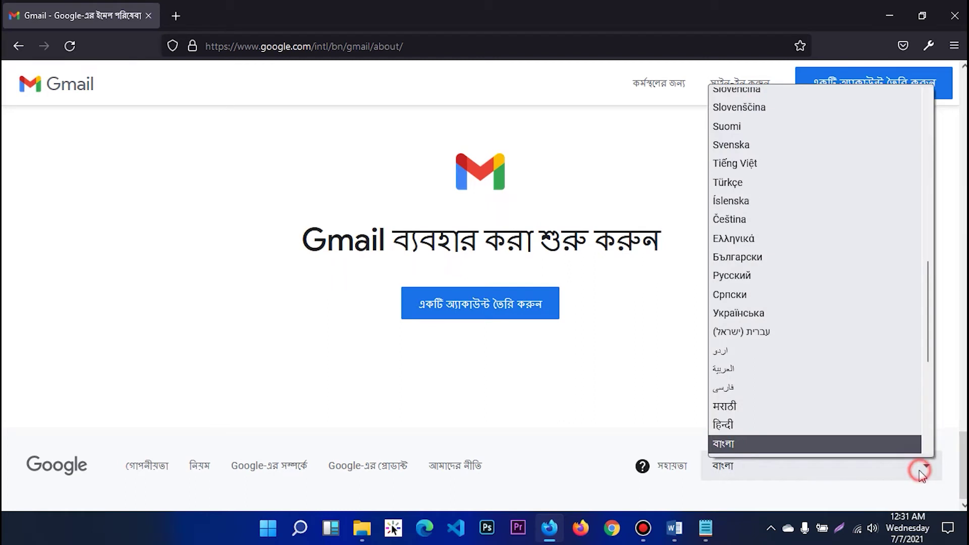
left_click_drag(926, 302, 924, 204)
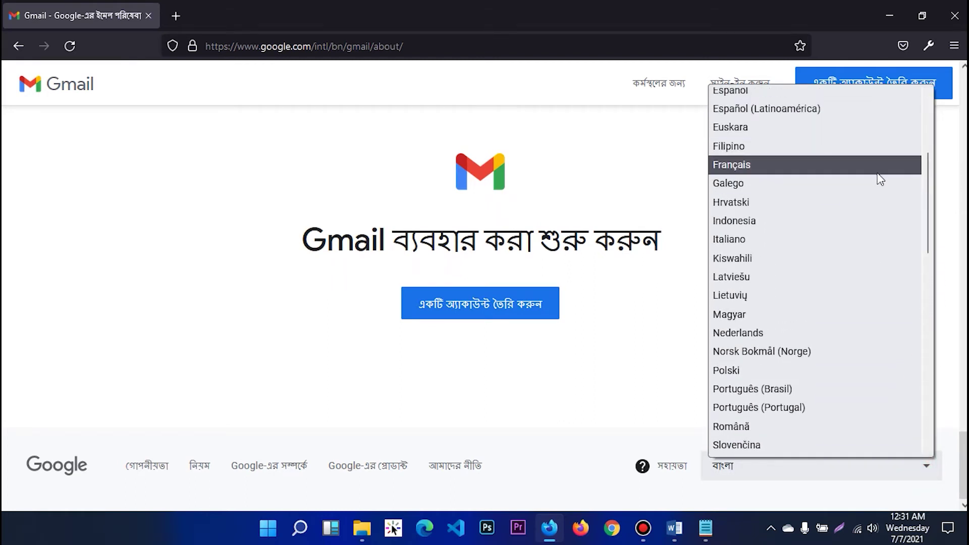
left_click_drag(929, 205, 929, 152)
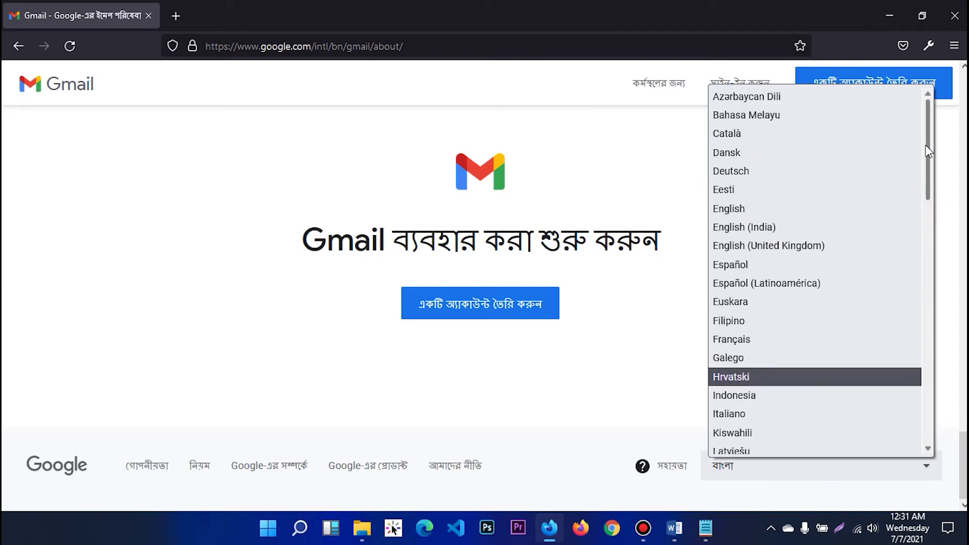
left_click(760, 208)
mouse_move(962, 103)
left_mouse_down()
mouse_move(945, 319)
mouse_move(961, 99)
left_mouse_up()
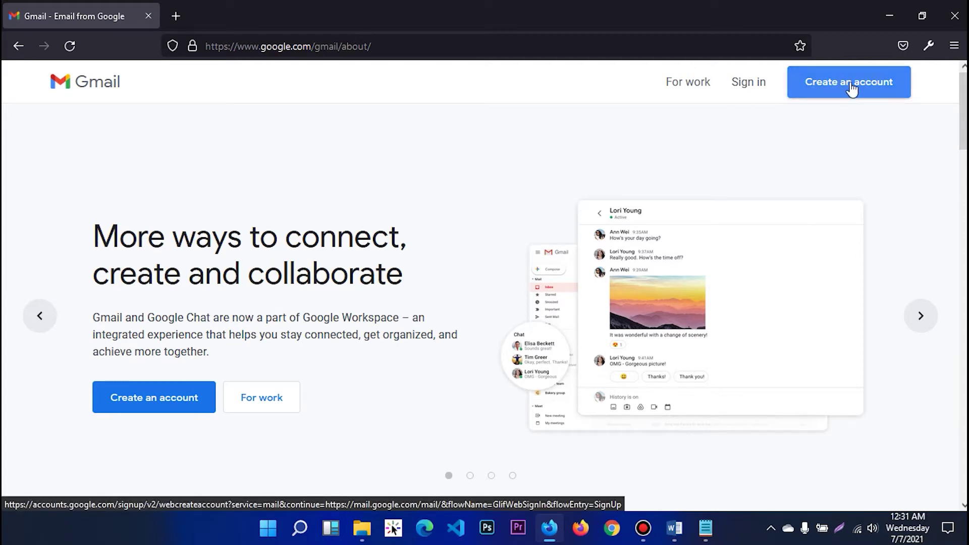
Step: Open the Create an account sign-up form and look over its name and username entries
left_click(879, 82)
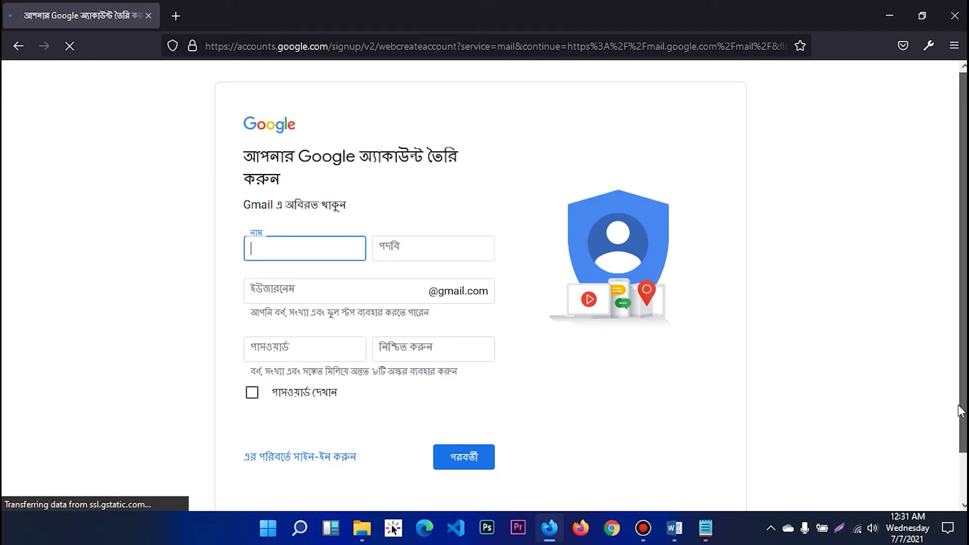
scroll(964, 141, "down", 1)
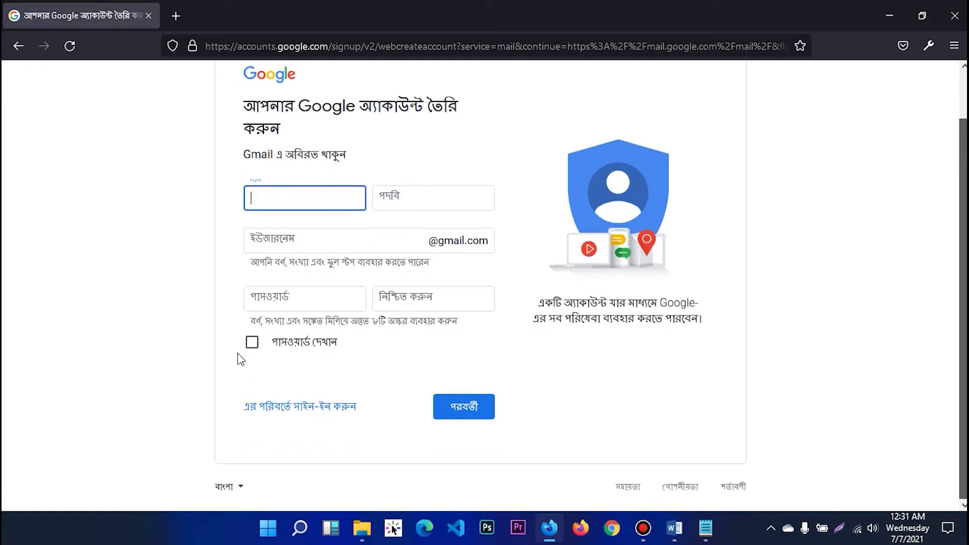
left_click(411, 196)
left_click(303, 236)
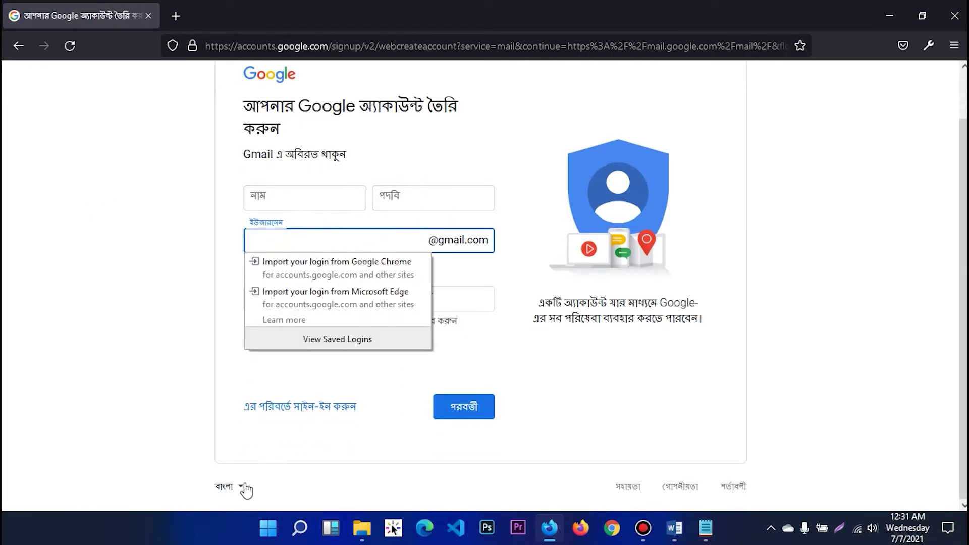
Step: Set the sign-up form's language to English (United States)
left_click(237, 486)
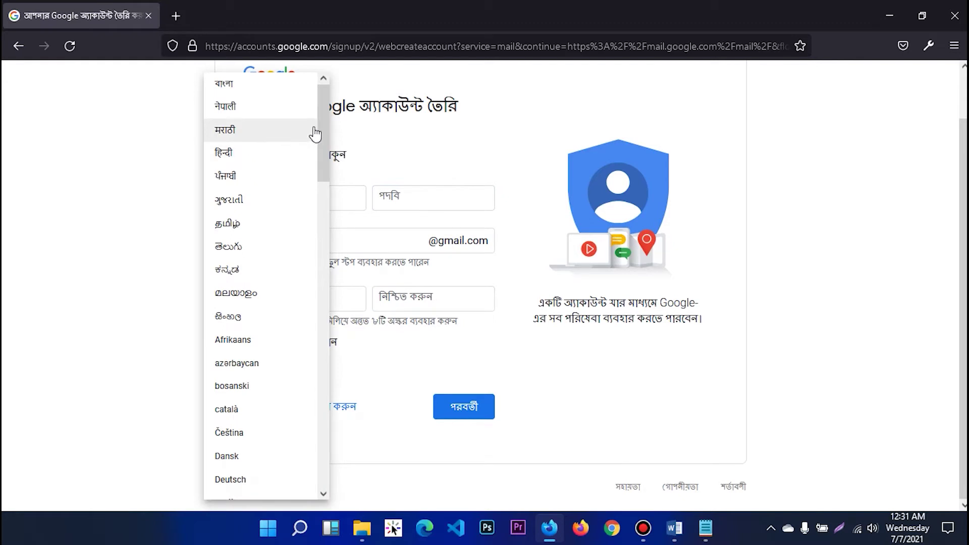
left_click_drag(323, 128, 326, 182)
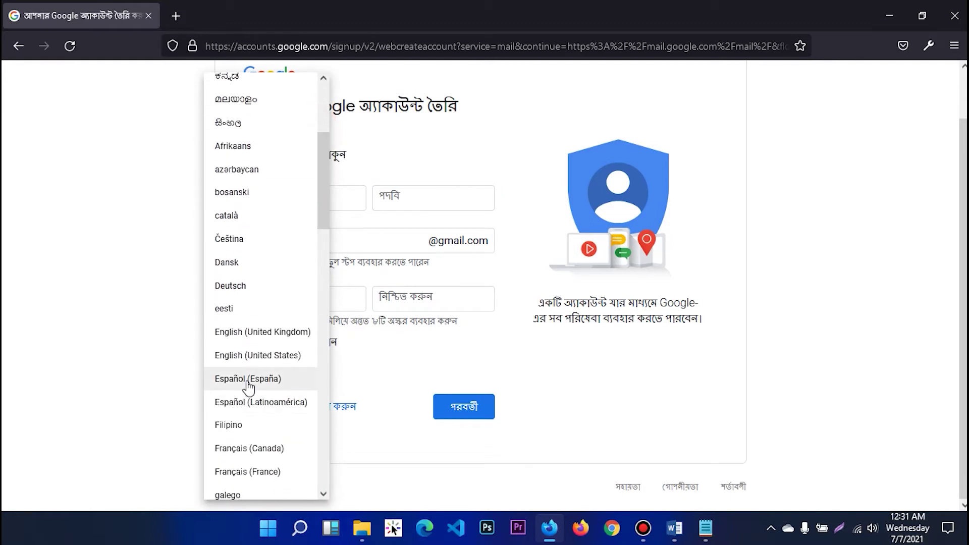
left_click(285, 353)
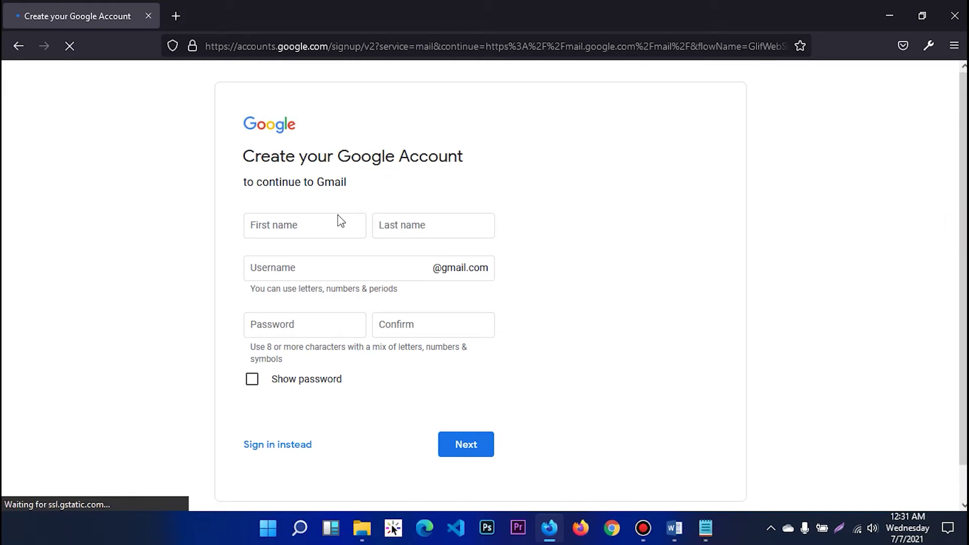
Step: Go through the name, username and password entries, dismissing the saved-logins and suggested-password popups
left_click(297, 226)
left_click(408, 227)
left_click(364, 266)
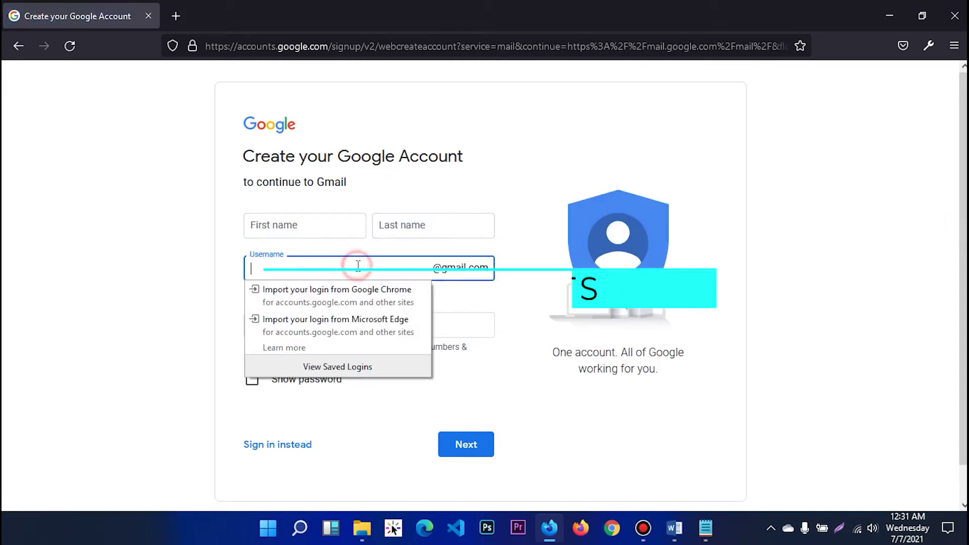
left_click(296, 258)
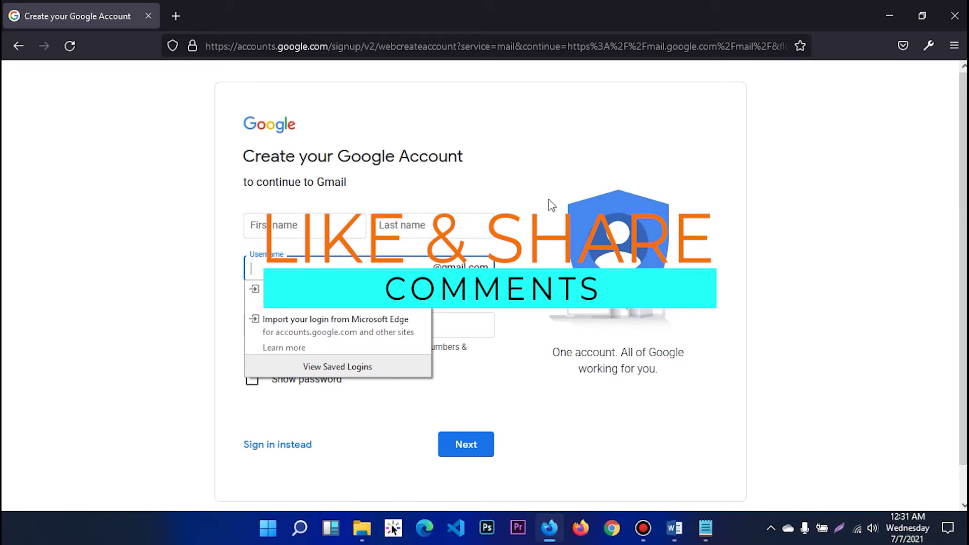
left_click(669, 128)
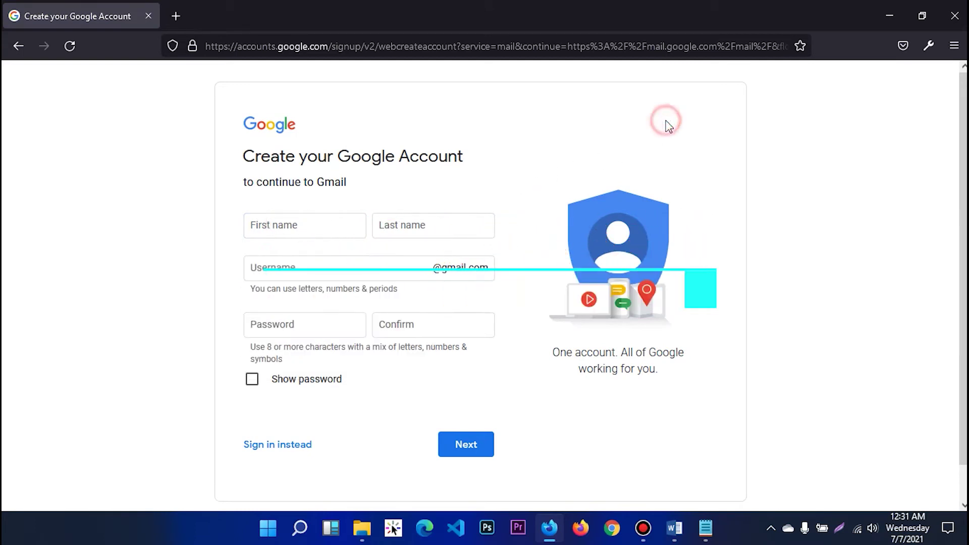
left_click(309, 321)
left_click(410, 323)
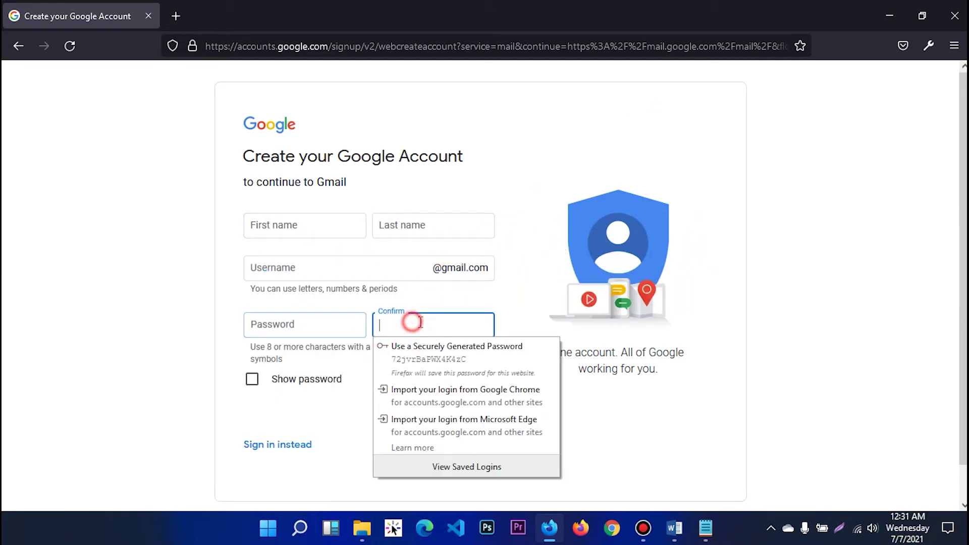
left_click(724, 397)
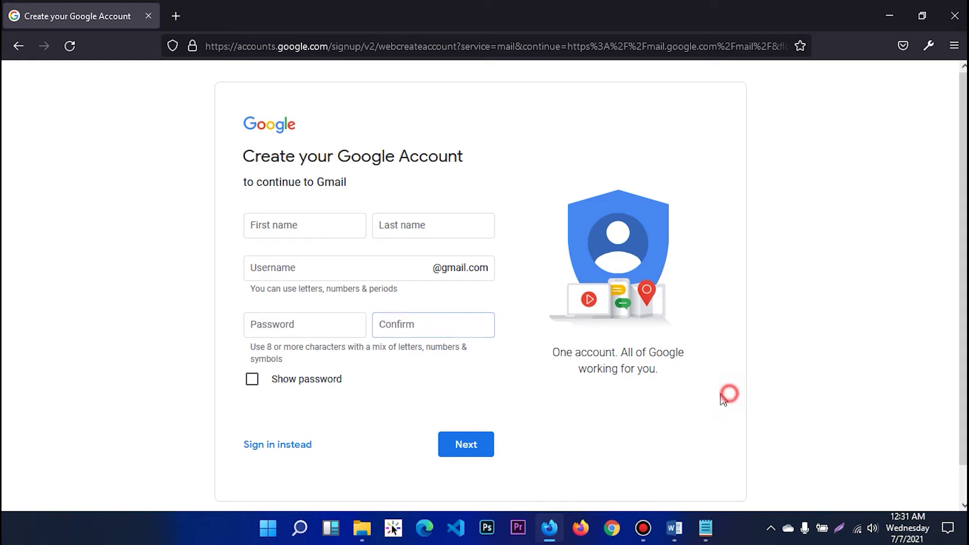
Step: Return to the First name entry to enter the first name
left_click(330, 225)
left_click(273, 226)
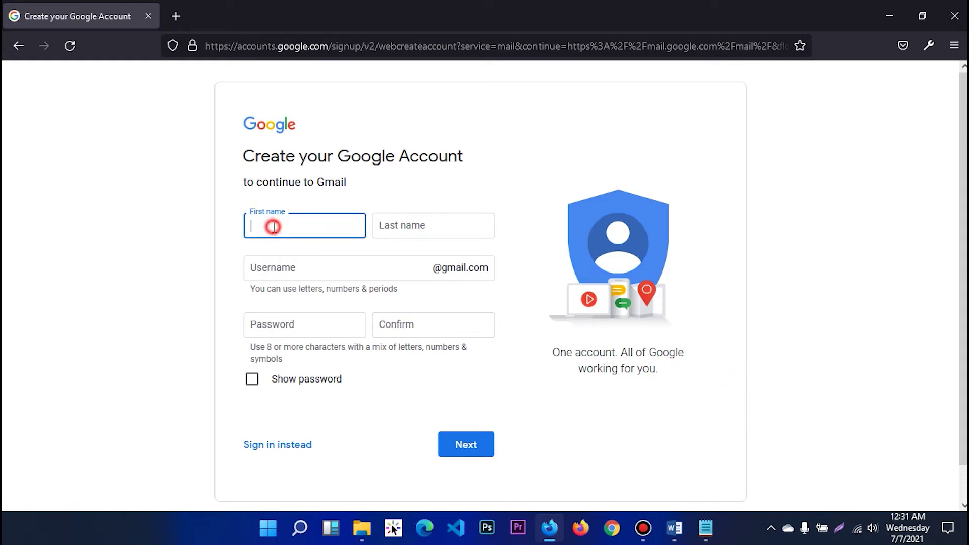
left_click(385, 197)
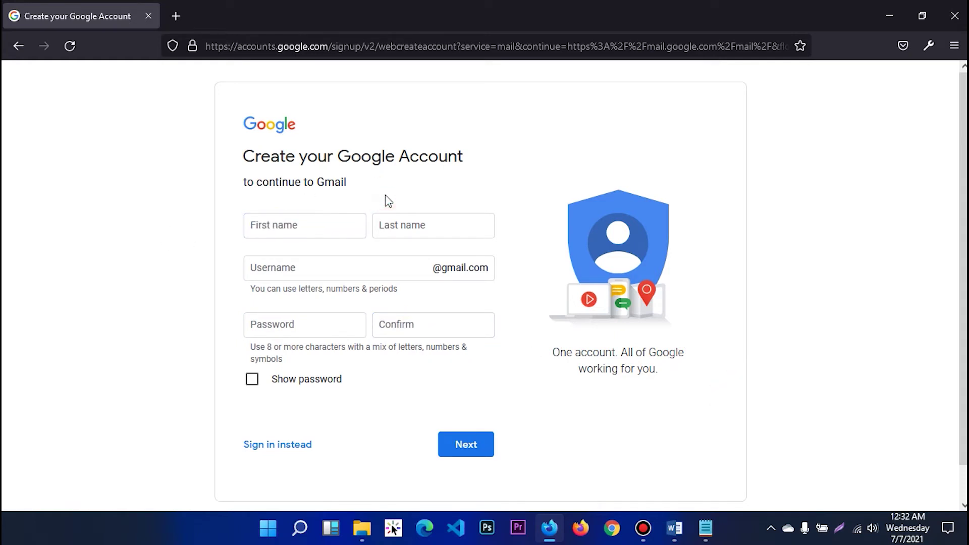
left_click(295, 225)
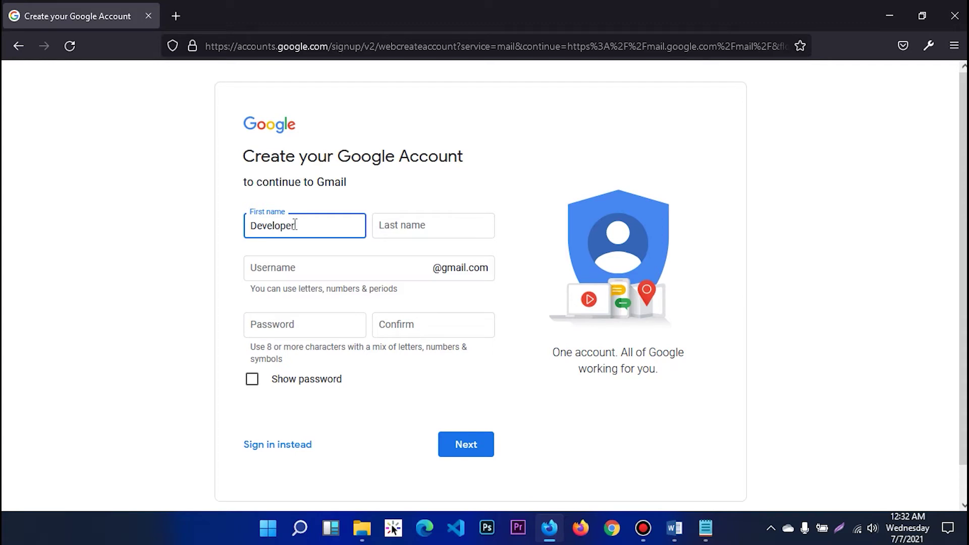
Step: Replace the first and last names with the corrected names, then move on to Username
left_click(401, 230)
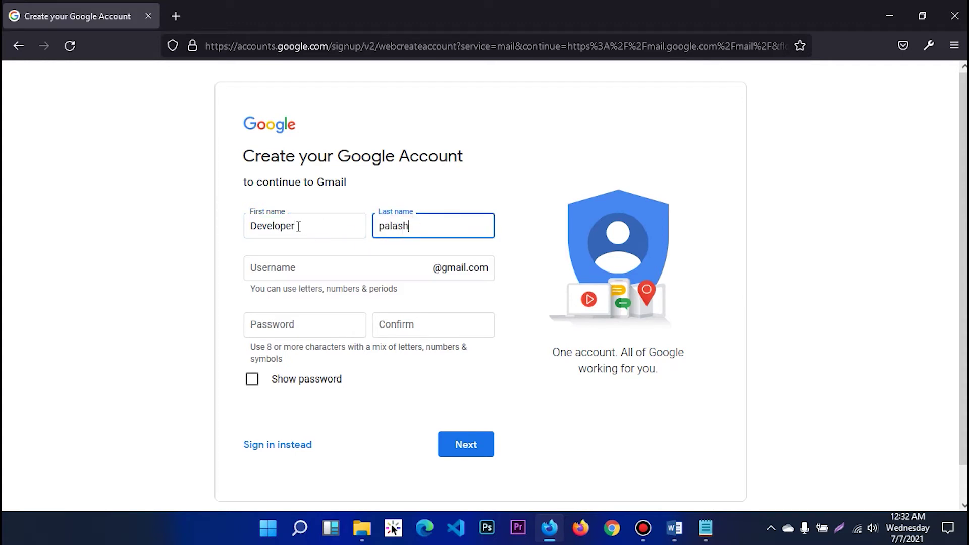
left_click_drag(316, 225, 240, 229)
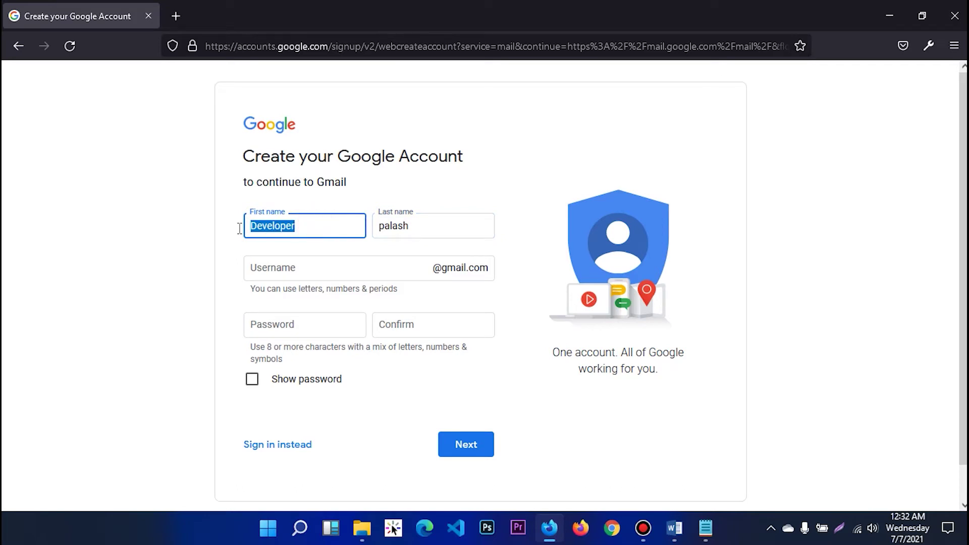
left_click_drag(424, 226, 375, 228)
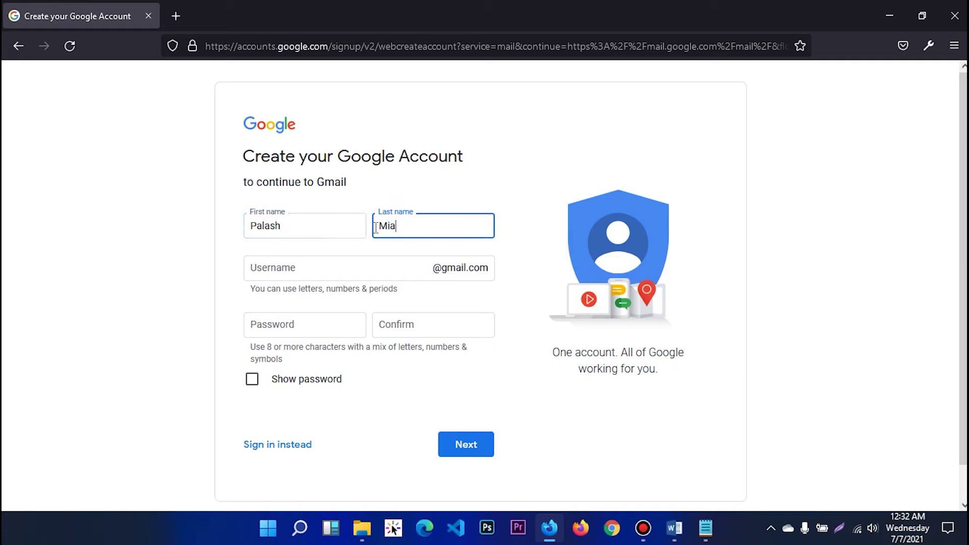
left_click(517, 192)
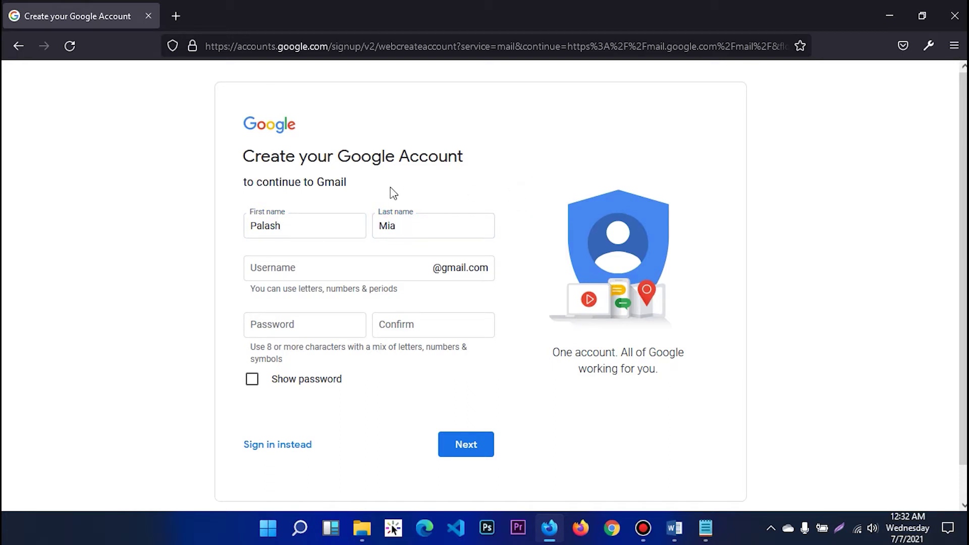
left_click(348, 269)
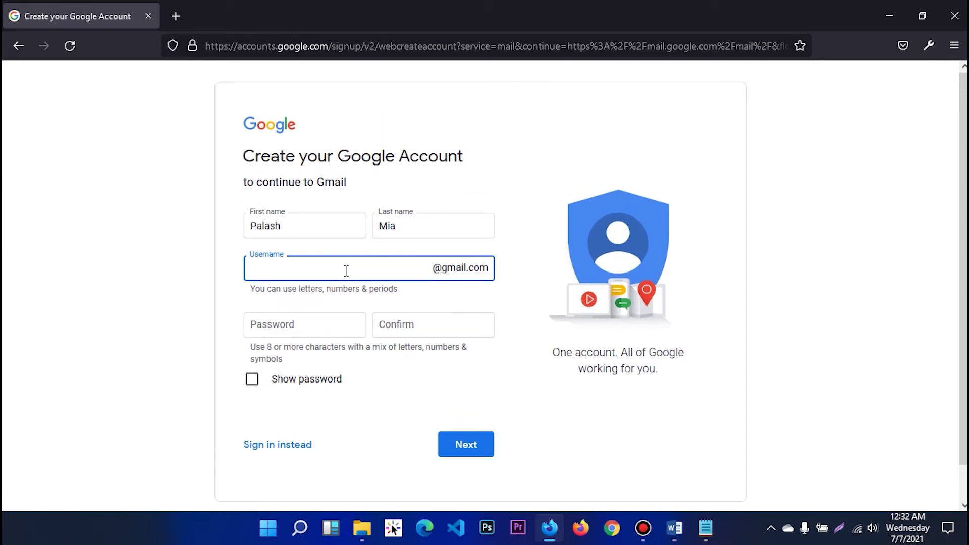
Step: Build the username by pasting the copied first name and adding the last name
scroll(347, 275, "down", 1)
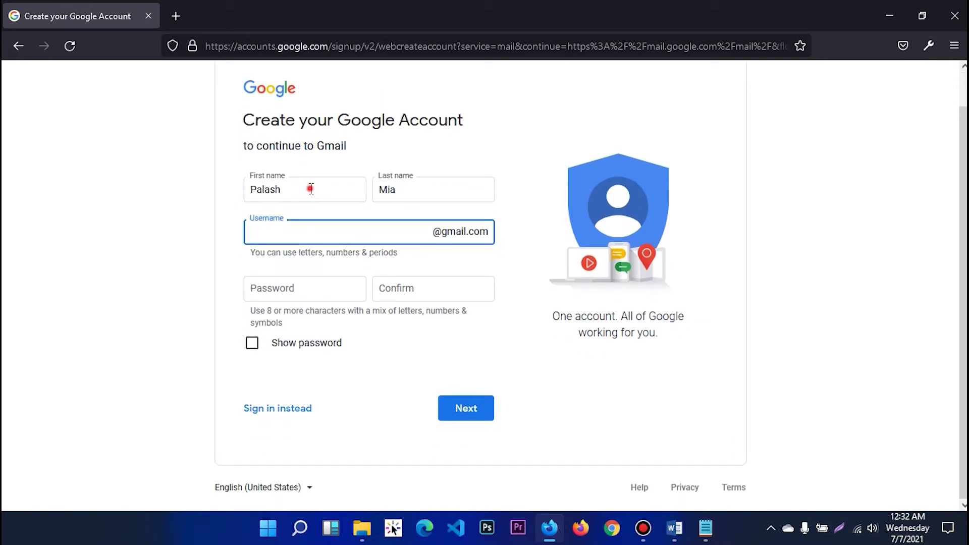
left_click_drag(310, 189, 241, 191)
key("ctrl+c")
left_click(284, 224)
key("ctrl+v")
double_click(411, 190)
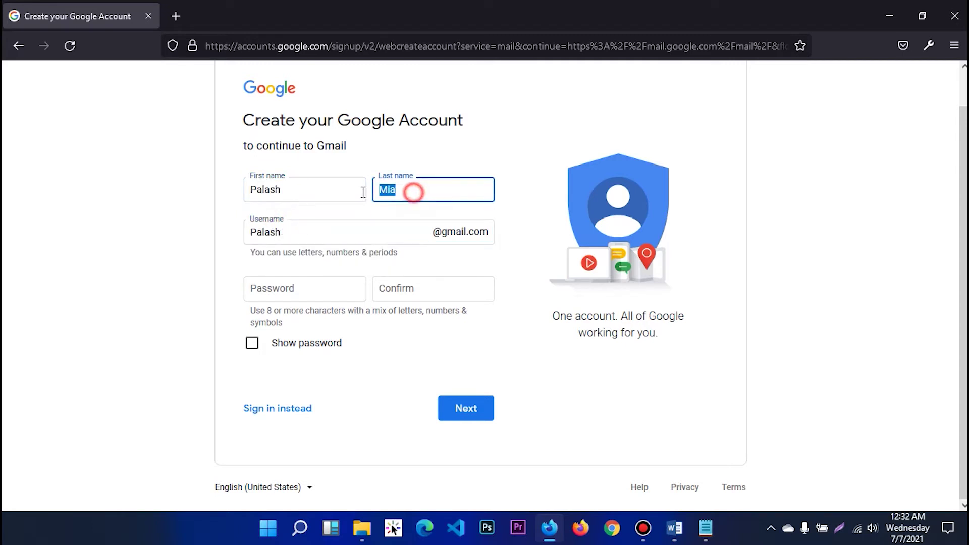
left_click(322, 228)
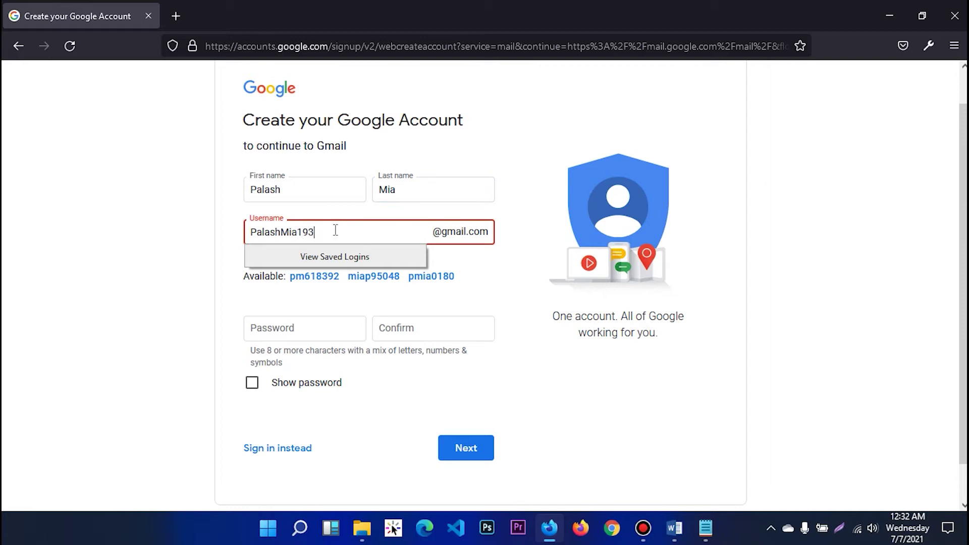
Step: Delete the trailing digits from the username and recheck its availability
left_click(167, 274)
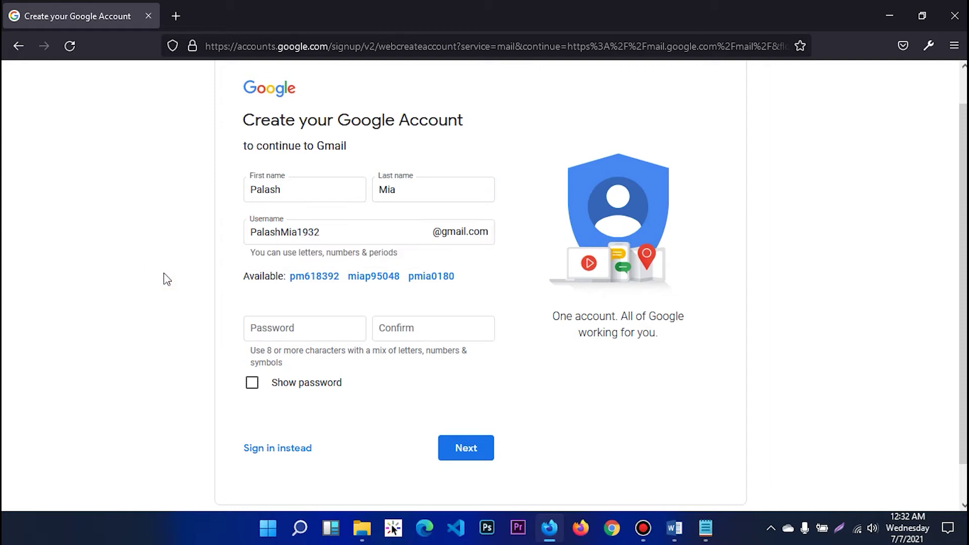
left_click(340, 236)
left_click_drag(331, 234, 299, 238)
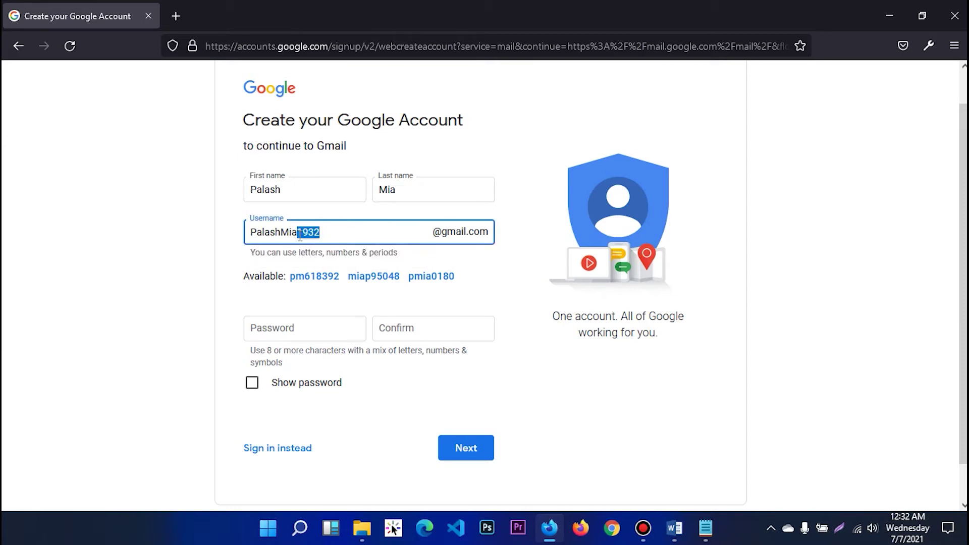
key("BackSpace")
scroll(216, 244, "down", 1)
left_click(188, 230)
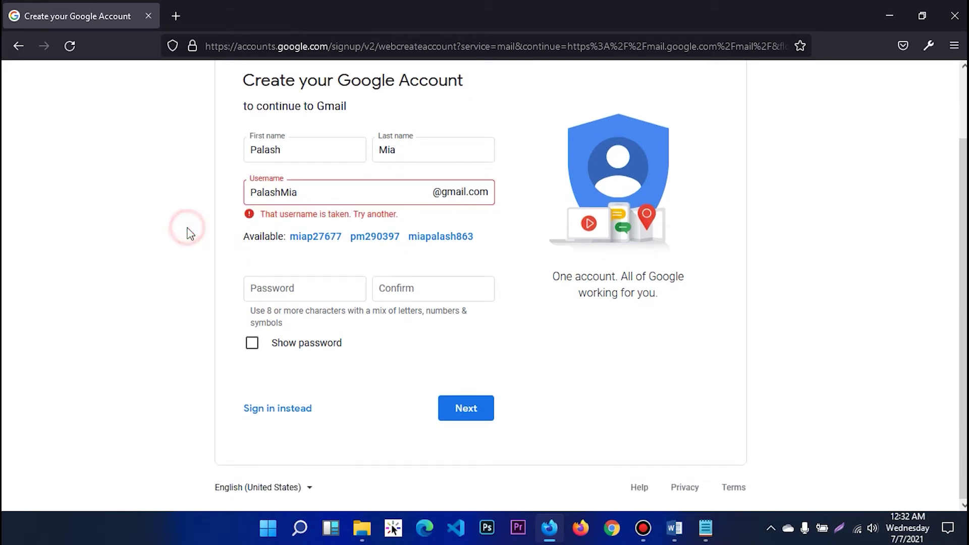
Step: Return to editing the username after dismissing the saved-logins suggestion
left_click_drag(320, 193, 301, 242)
left_click(191, 203)
scroll(255, 215, "up", 1)
left_click(305, 242)
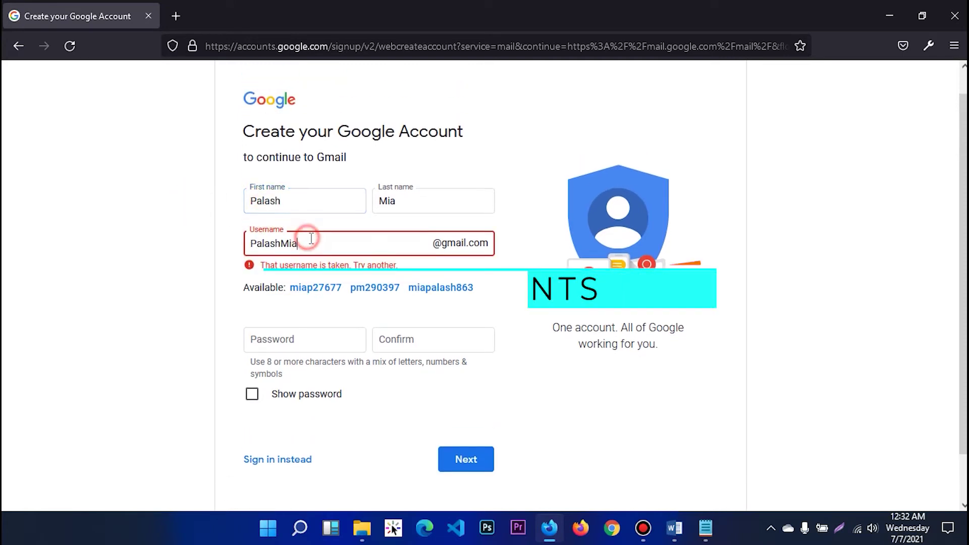
scroll(505, 234, "up", 1)
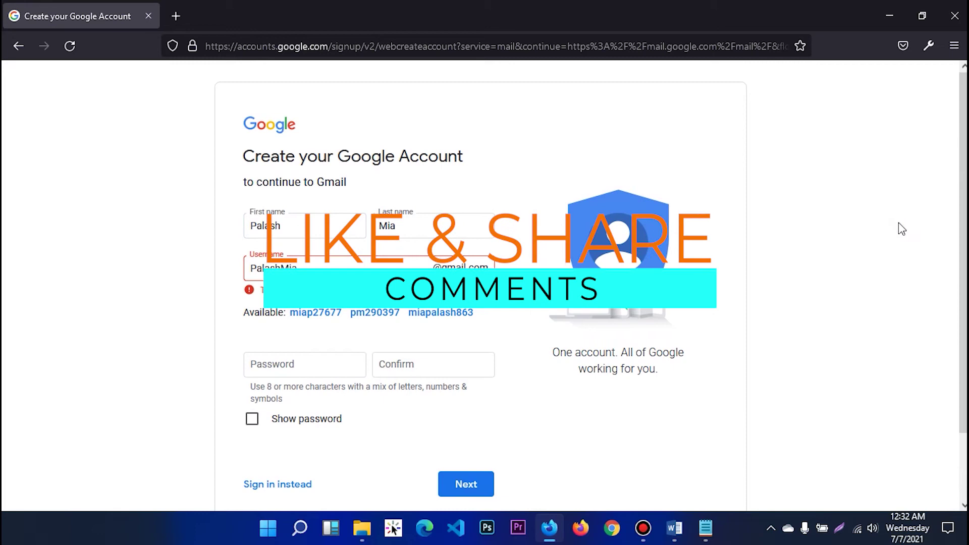
scroll(902, 229, "down", 3)
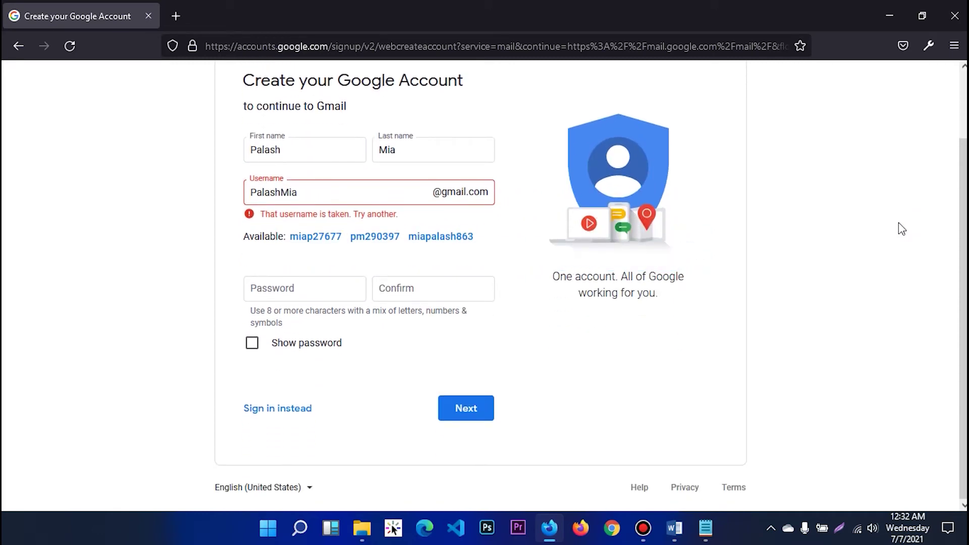
left_click_drag(954, 180, 954, 109)
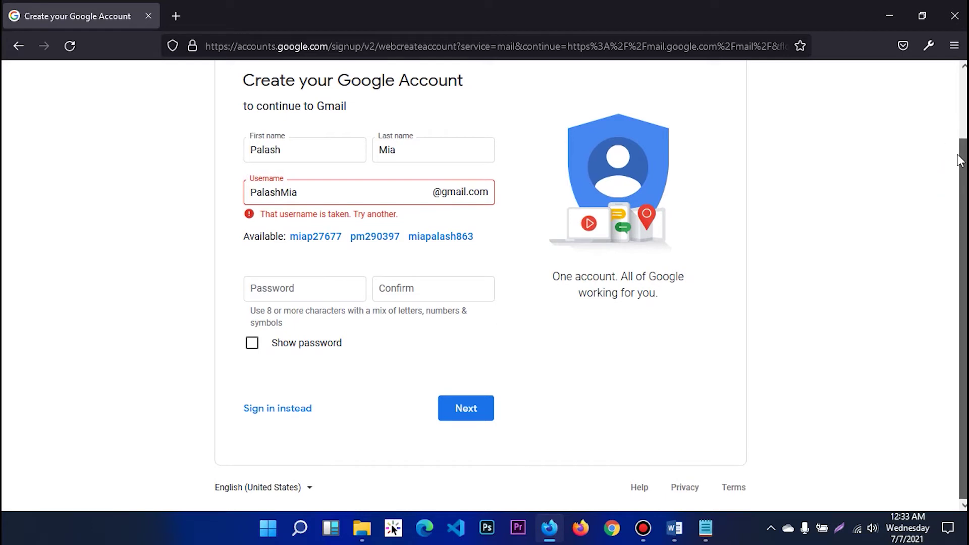
left_click(344, 265)
left_click(173, 264)
left_click(320, 269)
Step: Position the caret at the end of the taken username to extend it
double_click(270, 267)
left_click(264, 260)
left_click(268, 289)
left_click(289, 291)
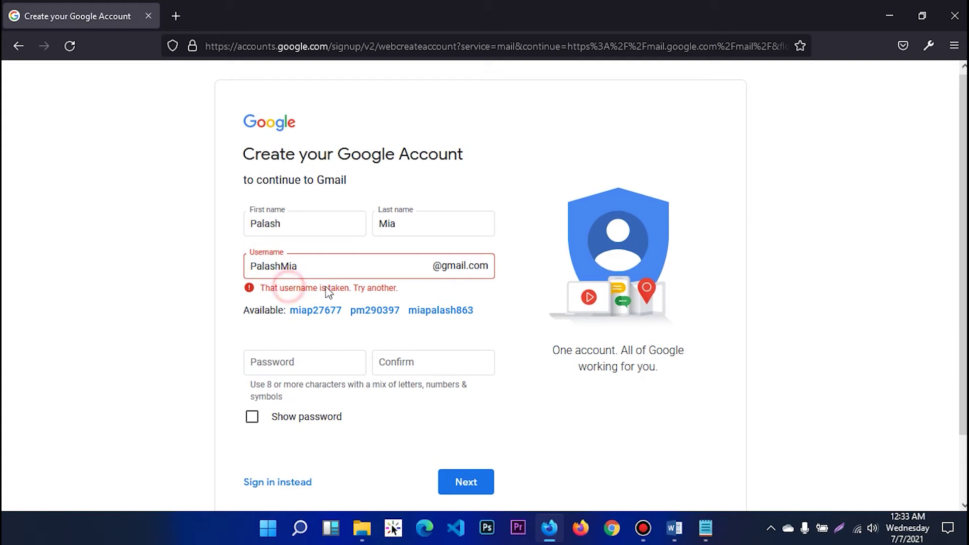
left_click(356, 292)
left_click(406, 287)
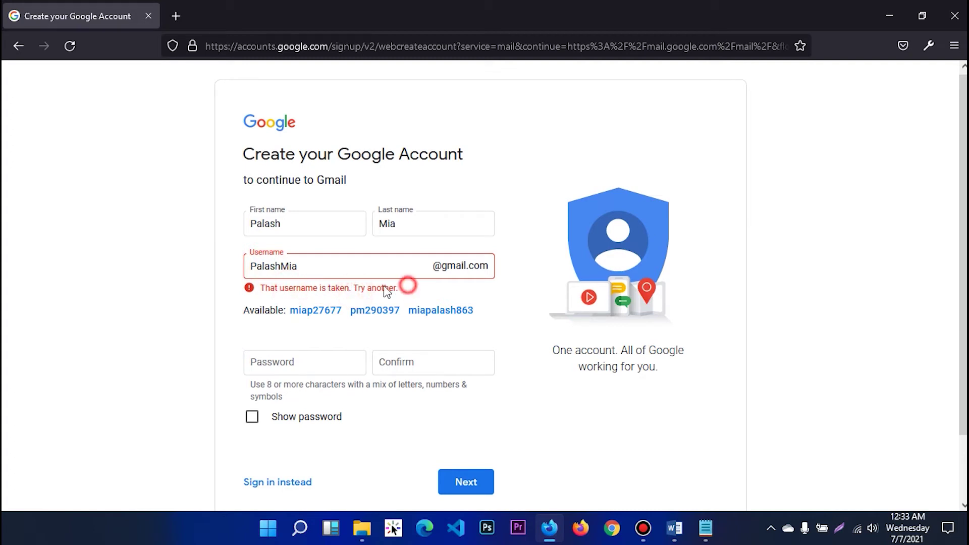
left_click(297, 265)
left_click(166, 265)
left_click_drag(336, 267, 206, 264)
left_click(204, 259)
left_click_drag(313, 266, 186, 284)
left_click(183, 283)
left_click(319, 265)
left_click_drag(319, 265, 251, 278)
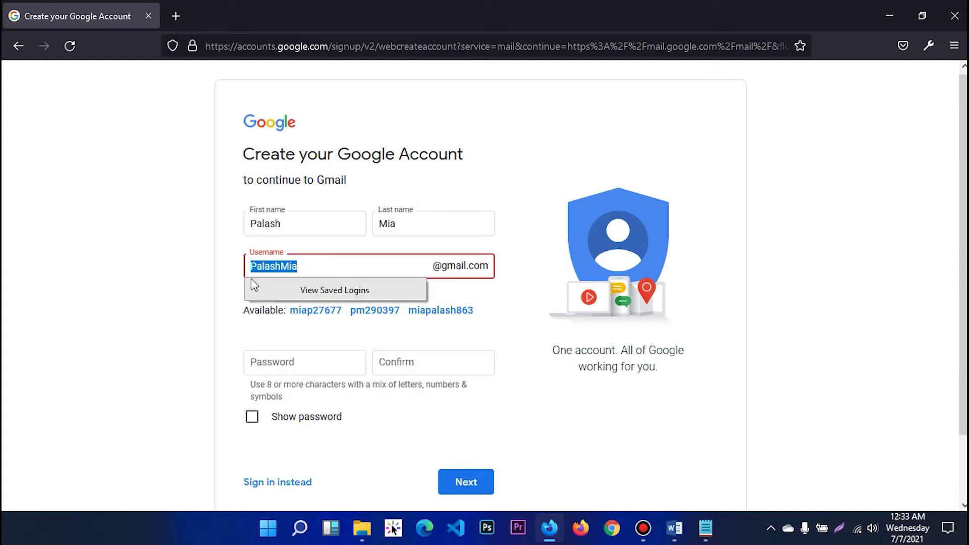
left_click(341, 258)
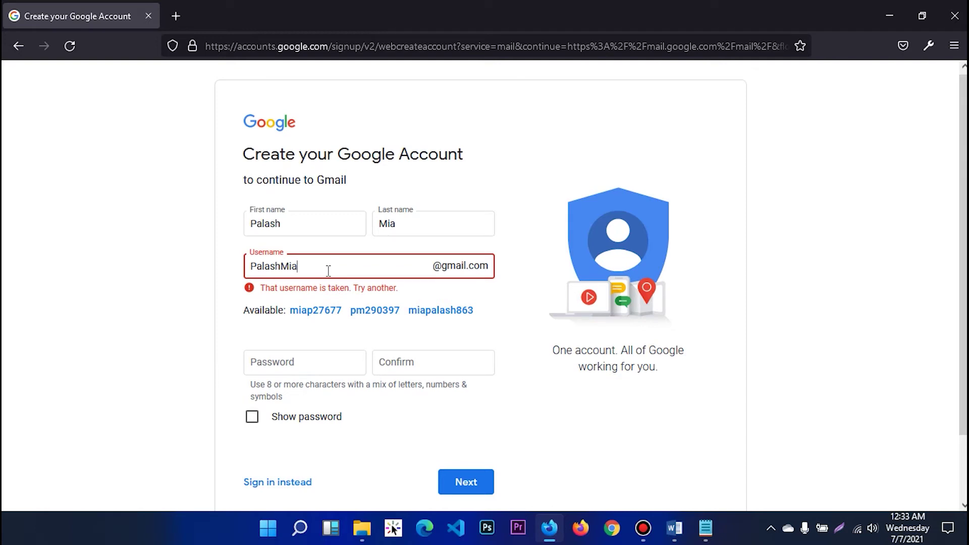
Step: Append new digits to the username so the 'username is taken' error clears
type("12")
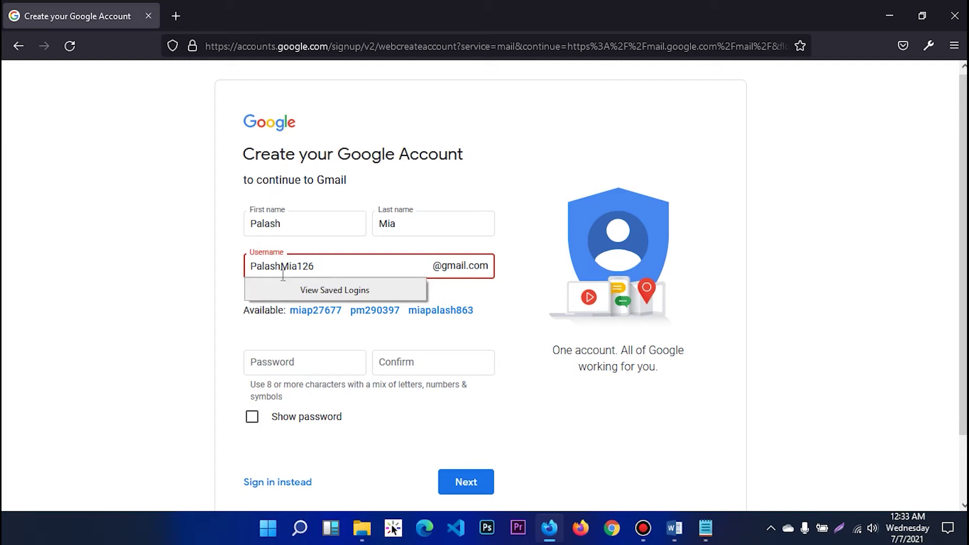
type("6")
left_click(174, 283)
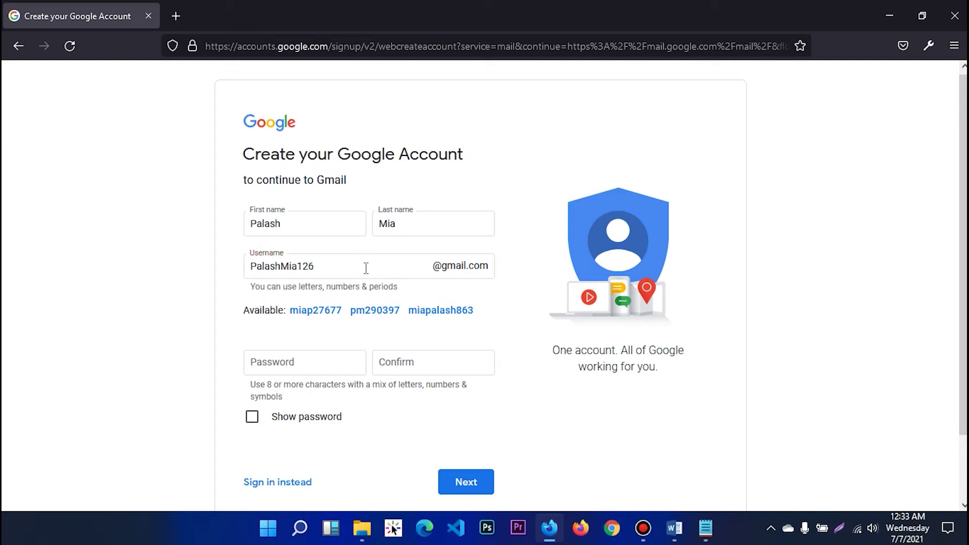
double_click(330, 266)
left_click(164, 268)
left_click(181, 299)
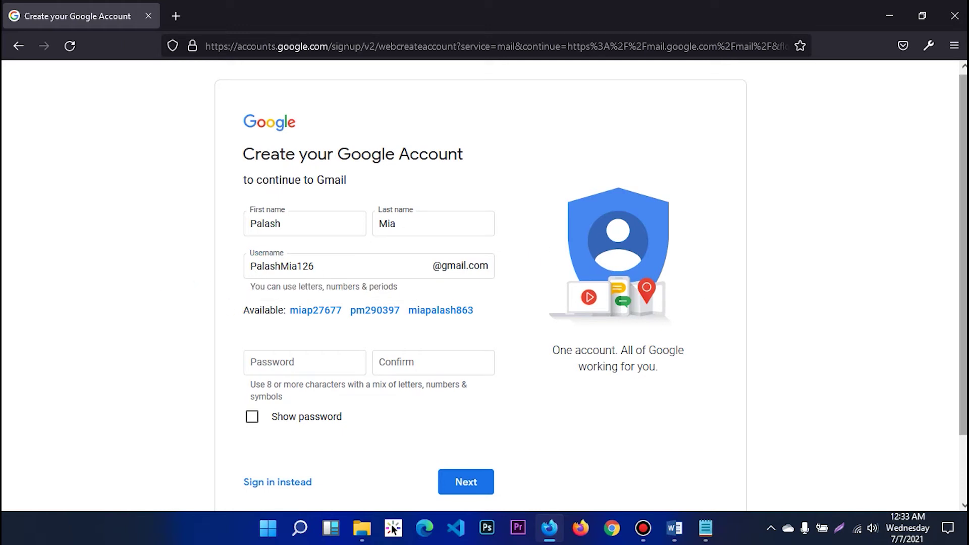
scroll(485, 282, "down", 2)
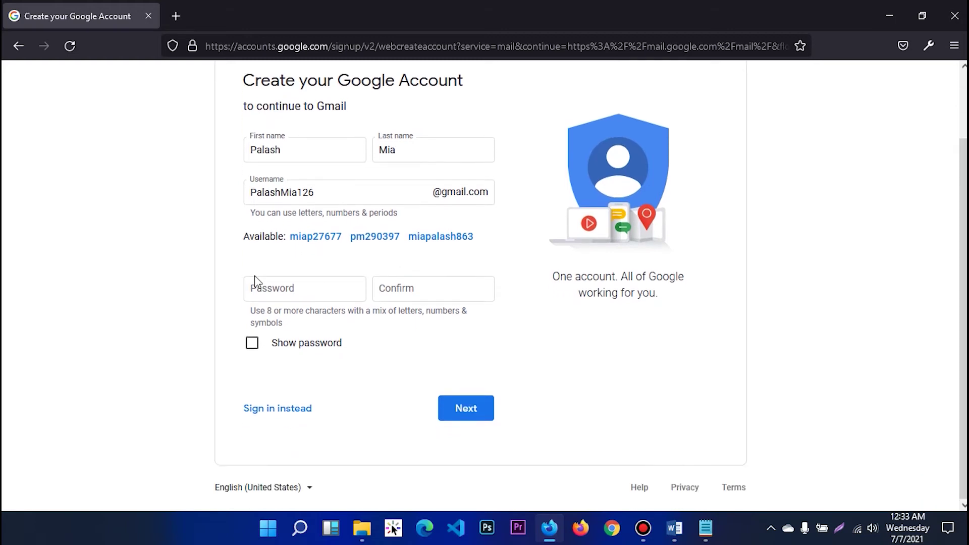
Step: Enter the account password, tick Show password, and append extra symbols to it
left_click(290, 289)
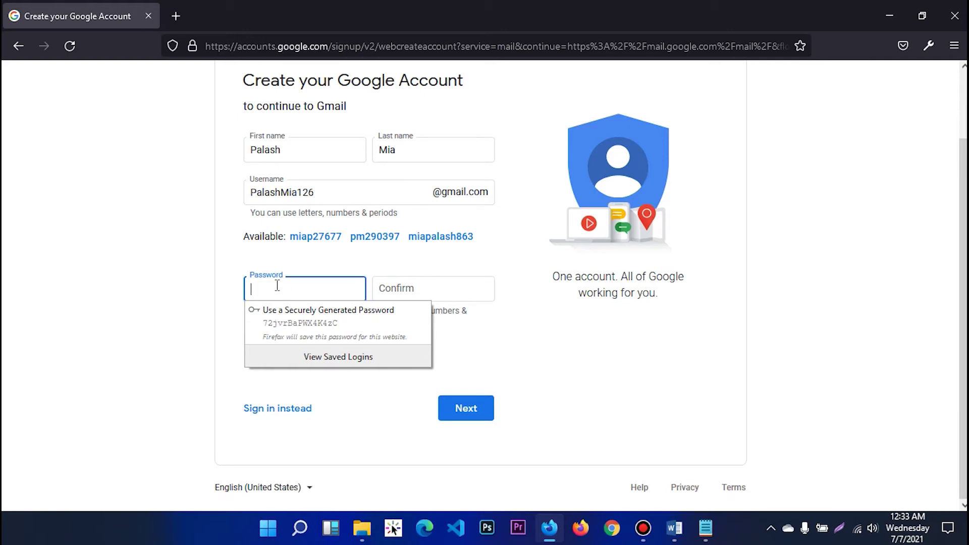
type("•")
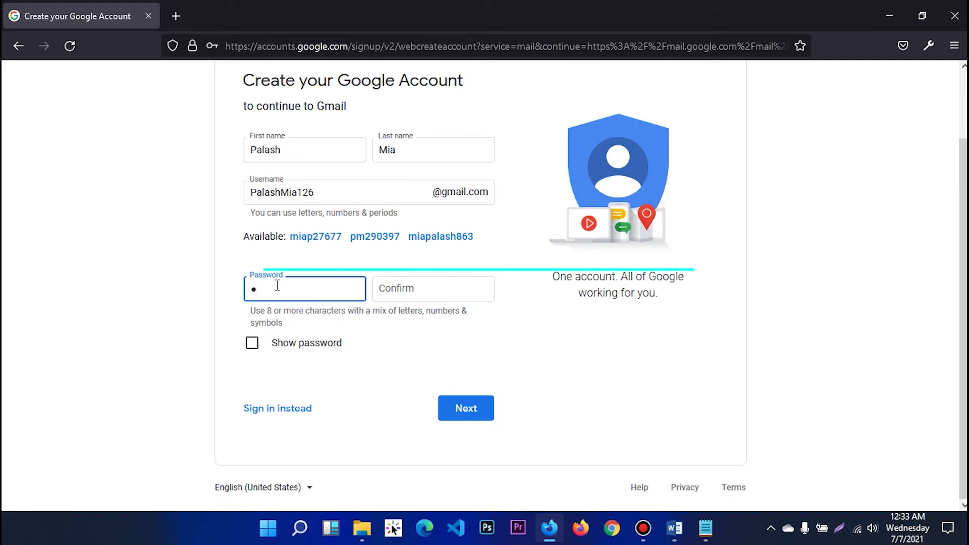
type("••")
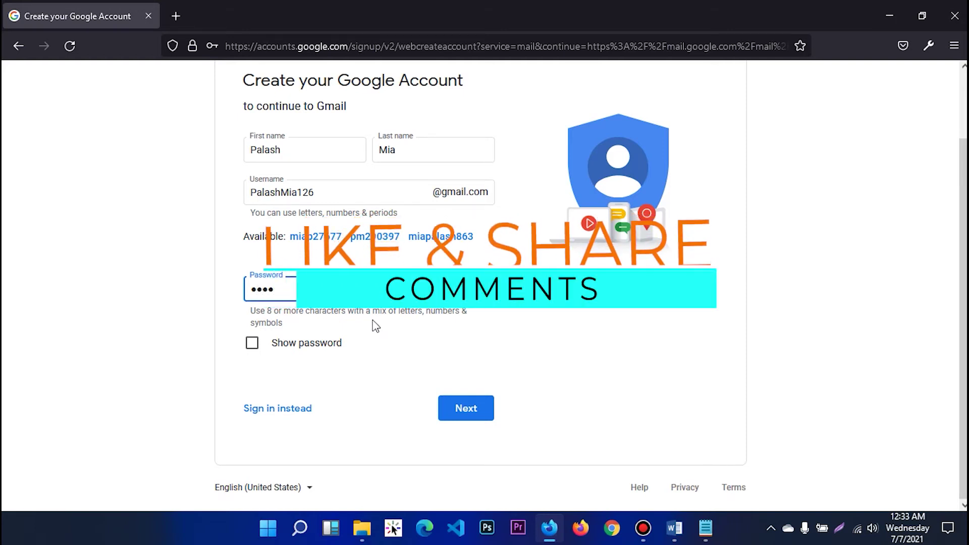
type("•••")
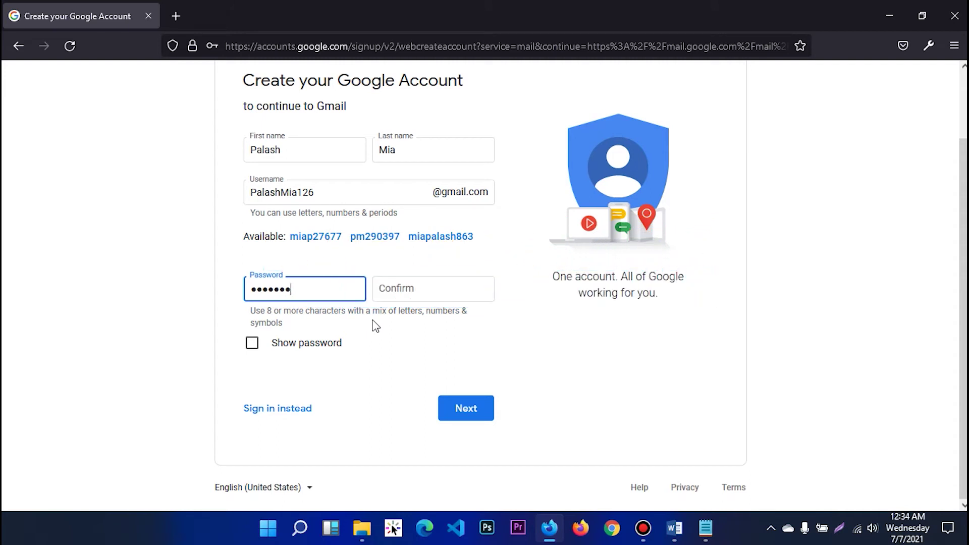
left_click(305, 342)
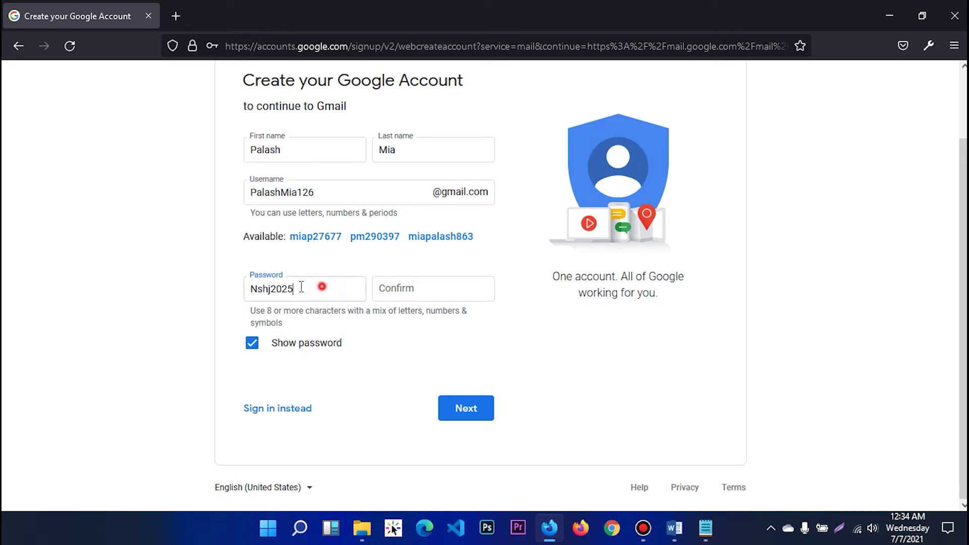
left_click_drag(326, 287, 238, 289)
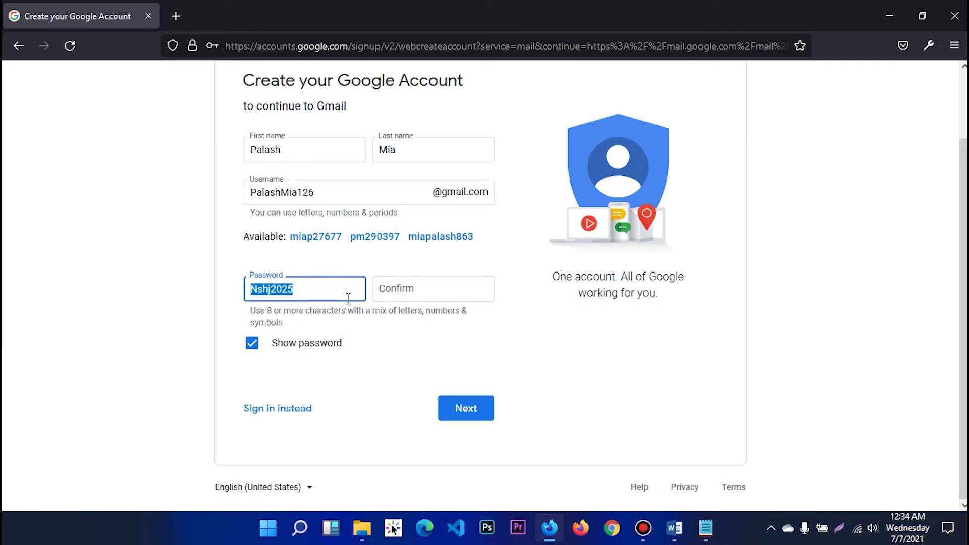
left_click(326, 293)
type("#@")
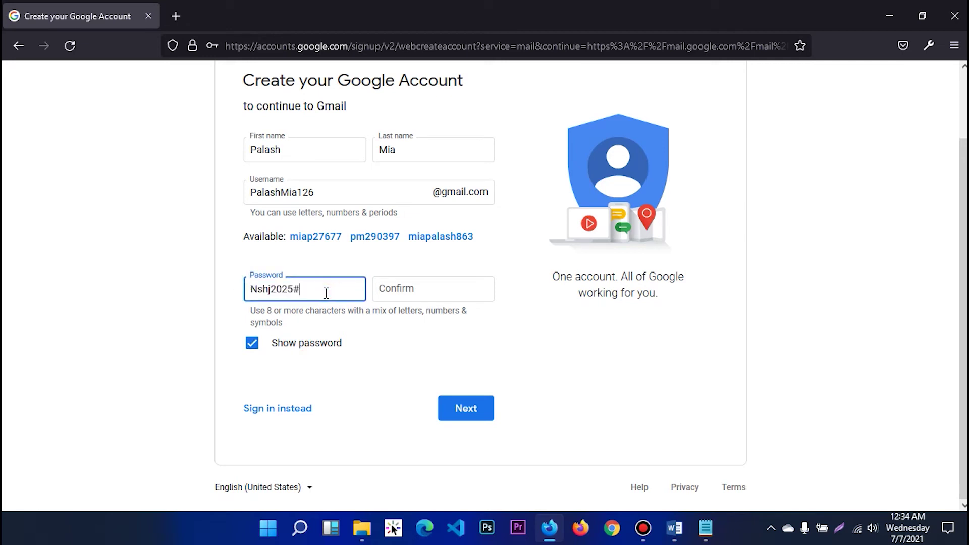
Step: Replace the password's last character with a different digit
left_click(326, 293)
double_click(329, 292)
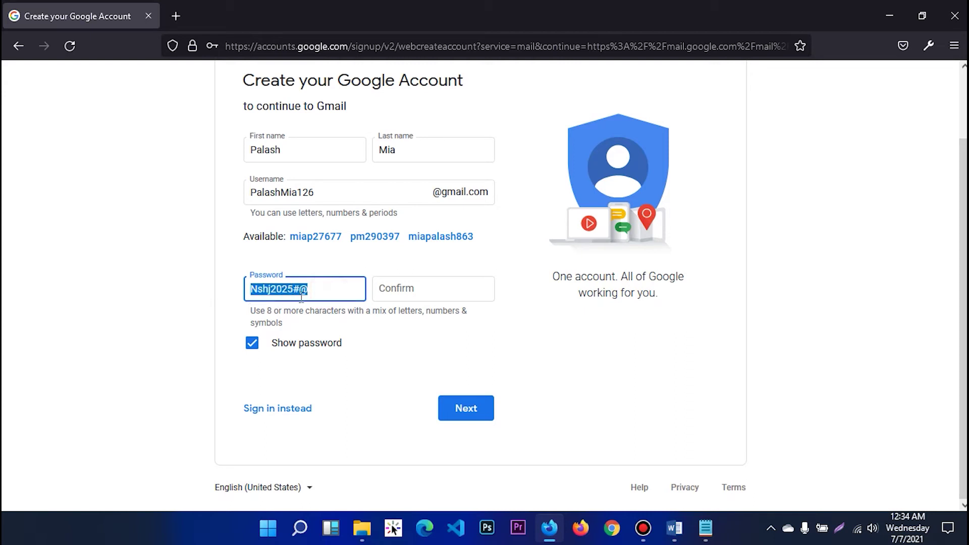
left_click(343, 290)
key("BackSpace")
type("6")
left_click(339, 289)
Step: Copy the whole password and paste it into the Confirm field
key("ctrl+a")
key("ctrl+c")
left_click(408, 289)
key("ctrl+v")
left_click(167, 306)
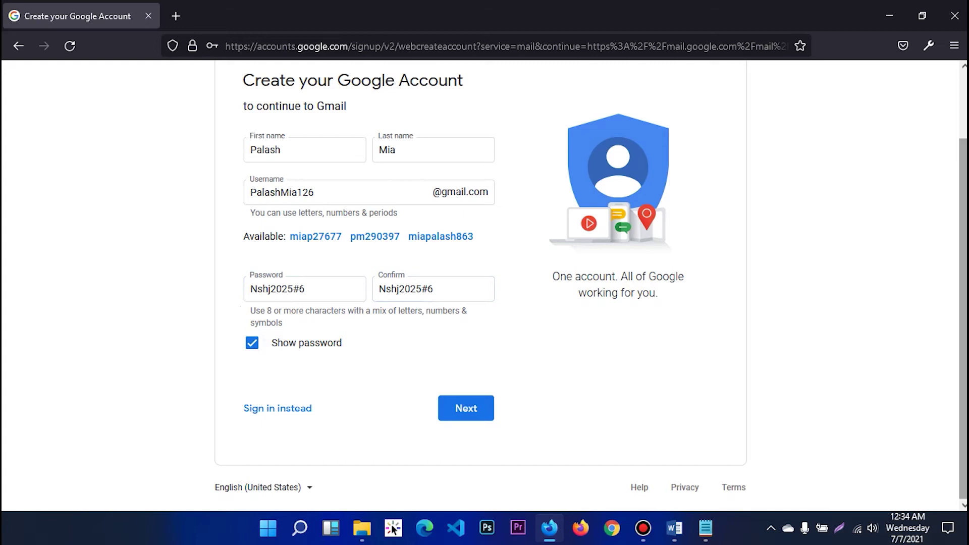
scroll(958, 194, "up", 2)
scroll(958, 193, "down", 2)
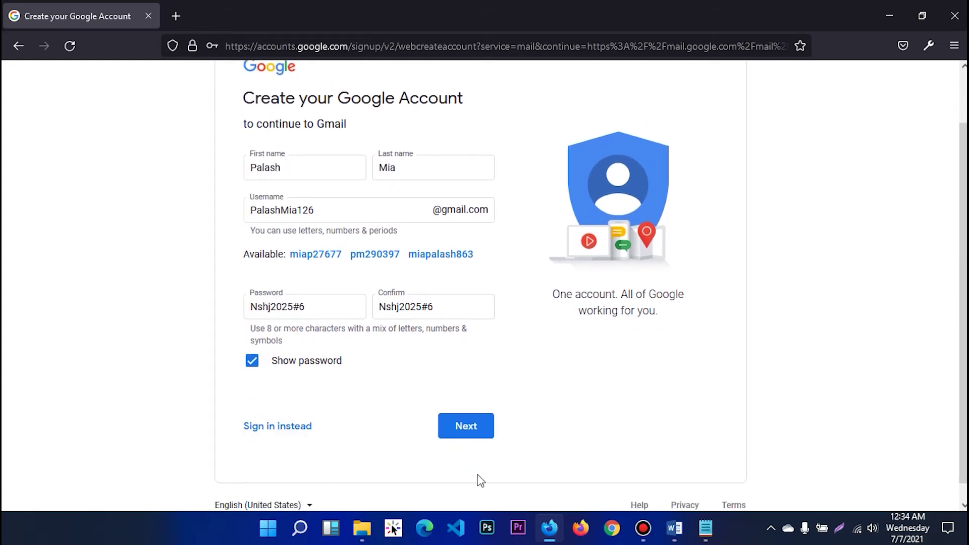
Step: Submit the sign-up form, decline saving the login, and enter the phone number
left_click(476, 428)
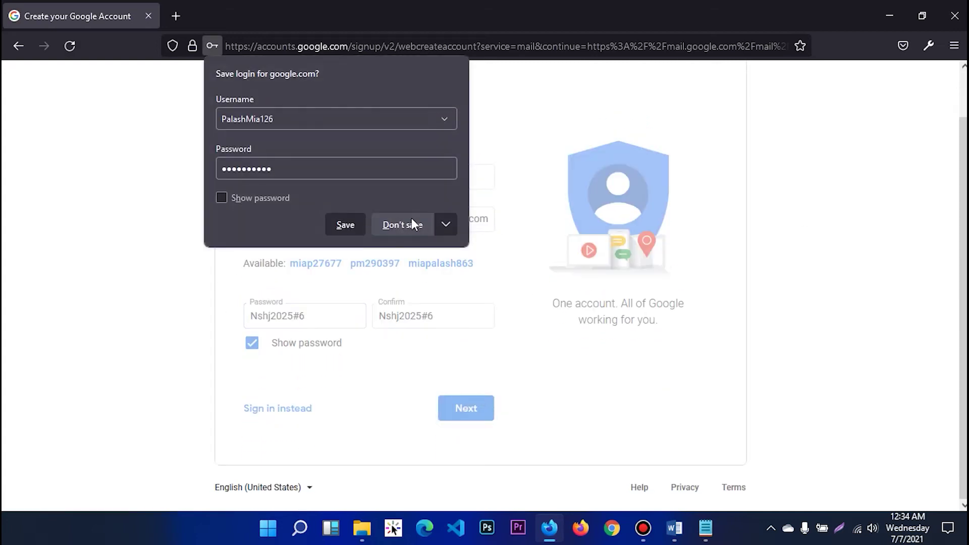
left_click(397, 221)
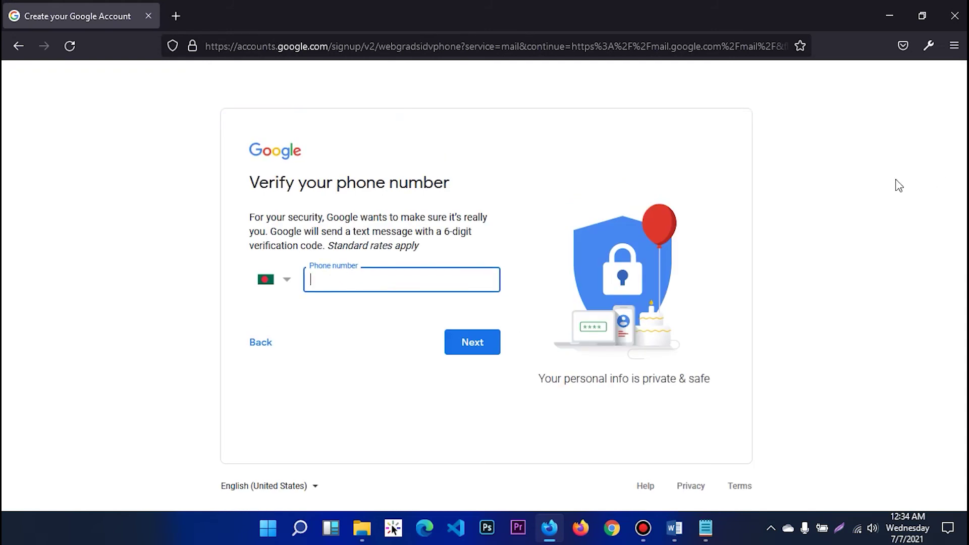
left_click(323, 280)
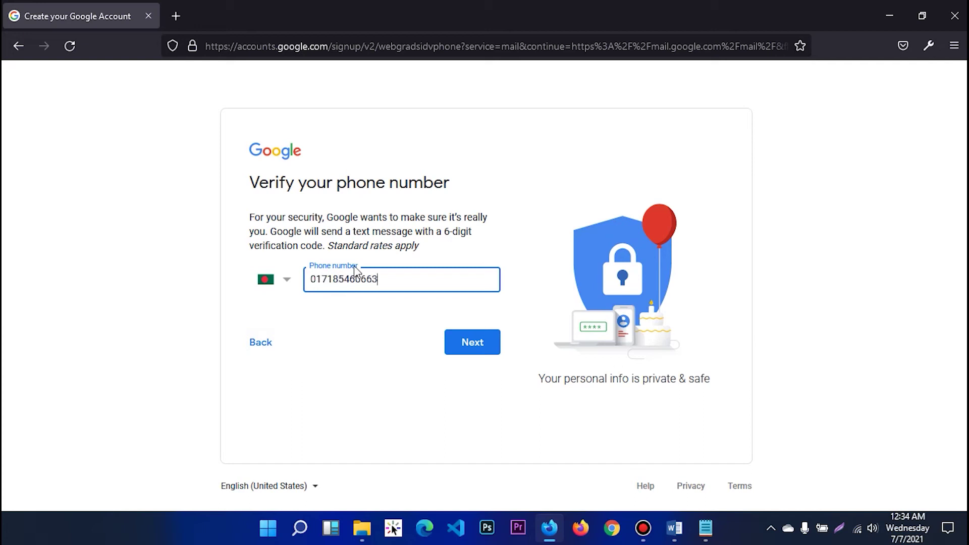
left_click(172, 333)
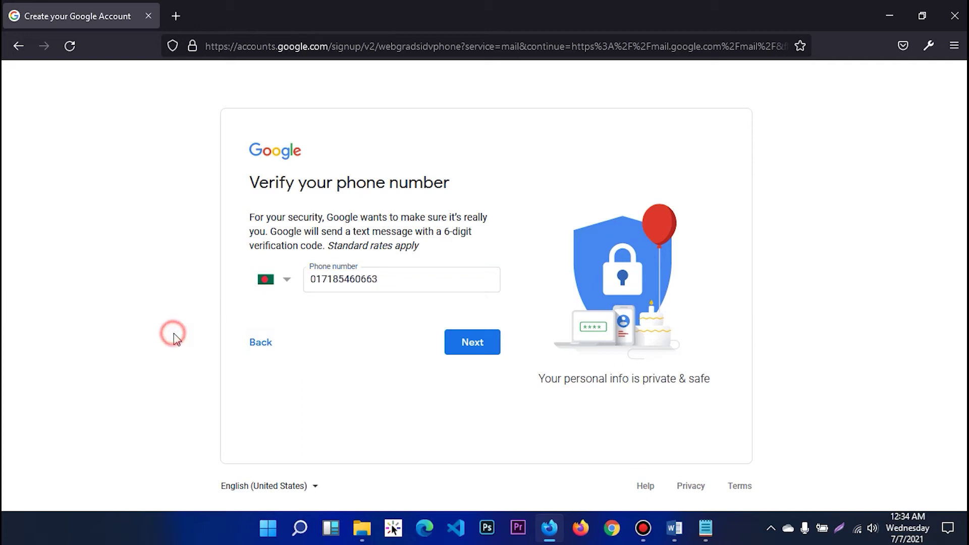
Step: Remove the extra trailing digit from the phone number and submit it for verification
left_click(484, 348)
left_click(461, 274)
key("BackSpace")
key("Return")
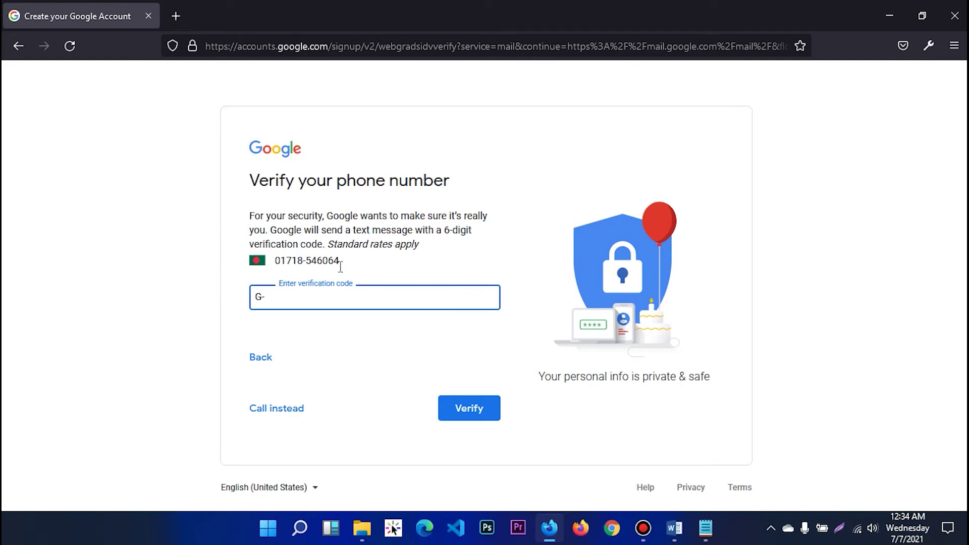
Step: Copy the six-digit code and paste it into the 'Enter verification code' field
left_click_drag(342, 262, 277, 265)
left_click_drag(385, 261, 281, 265)
left_click(335, 266)
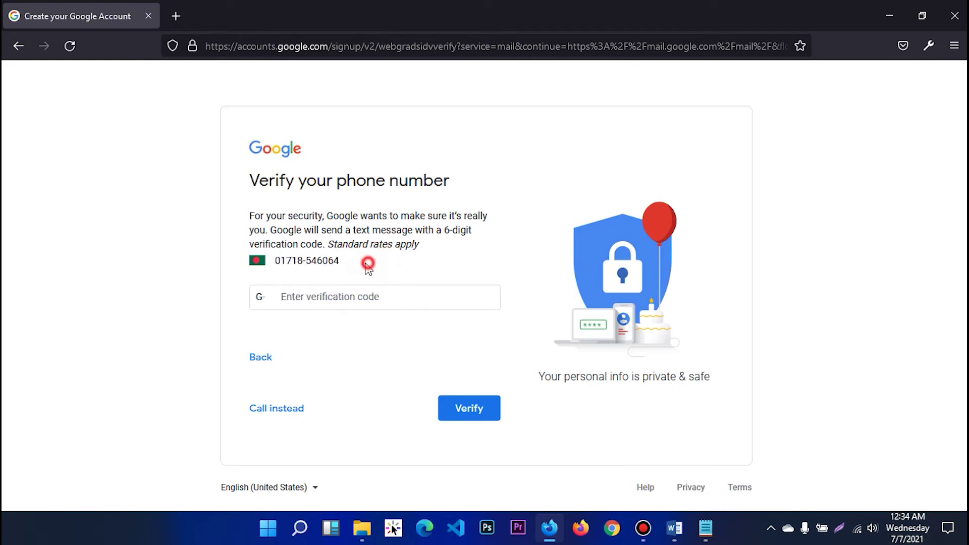
left_click_drag(343, 263, 309, 267)
key("ctrl+c")
left_click(326, 301)
key("ctrl+v")
left_click(531, 428)
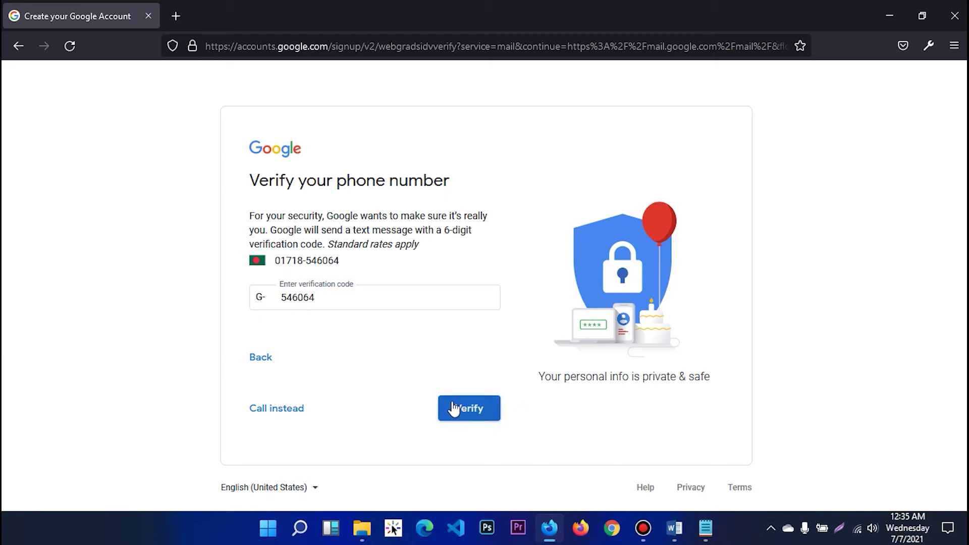